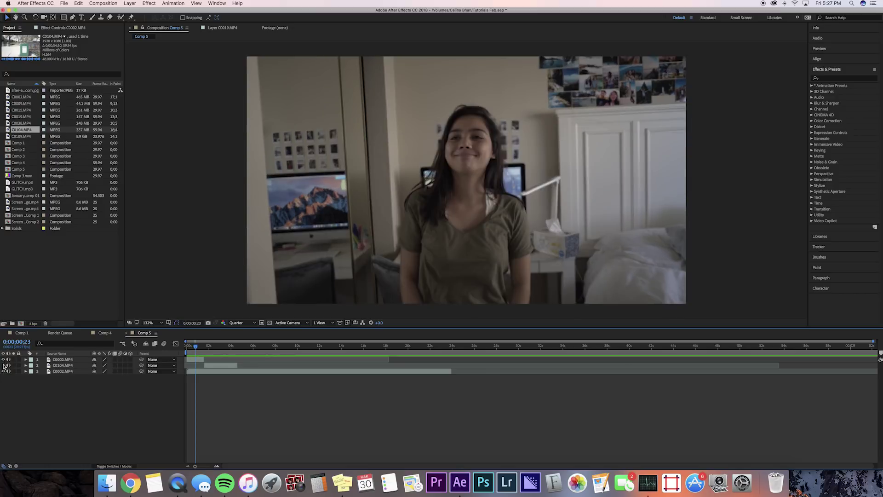
Move the C0104.MP4 layer to the bottom of the layer stack, below both C0002.MP4 layers
left_click(4, 359)
left_click(4, 360)
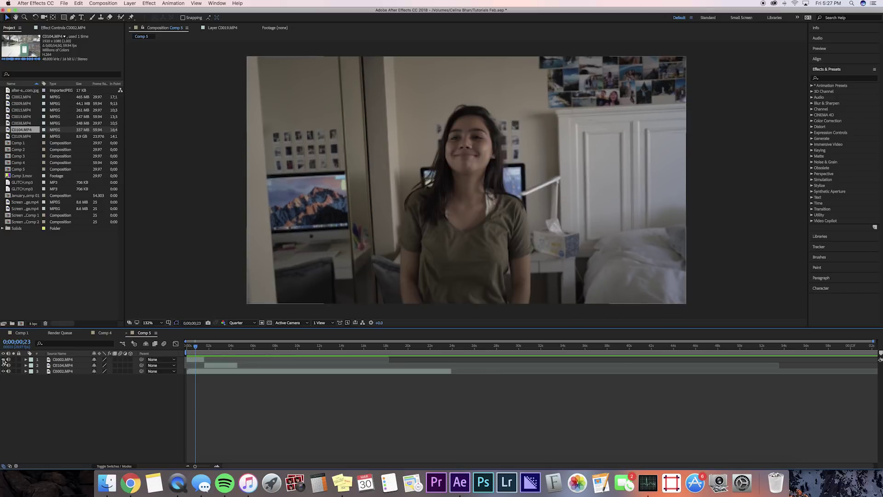
left_click(215, 366)
left_click_drag(74, 366, 72, 373)
left_click(197, 366)
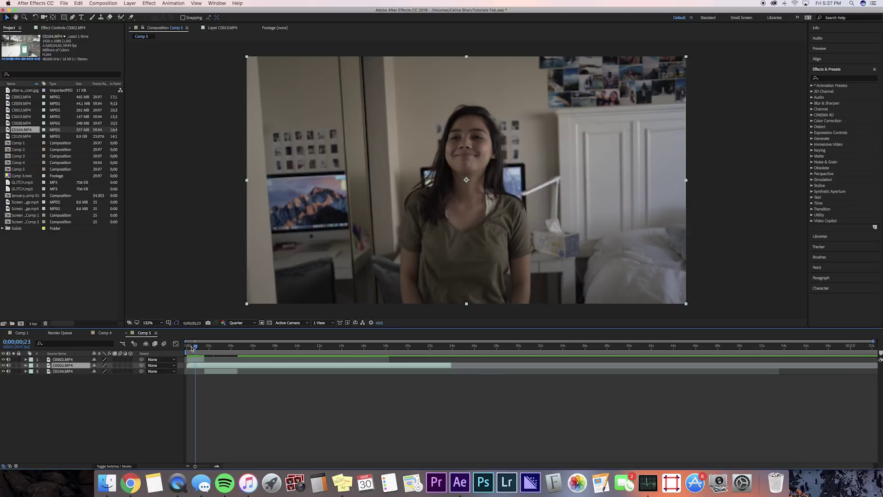
Set the current time to 0;00;00;28 and duplicate the uppermost C0002.MP4 layer
left_click_drag(194, 346, 191, 345)
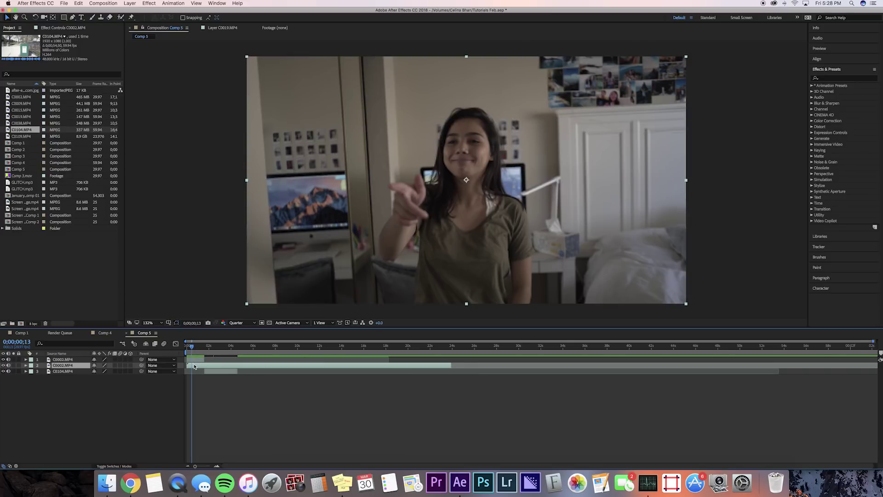
left_click(194, 358)
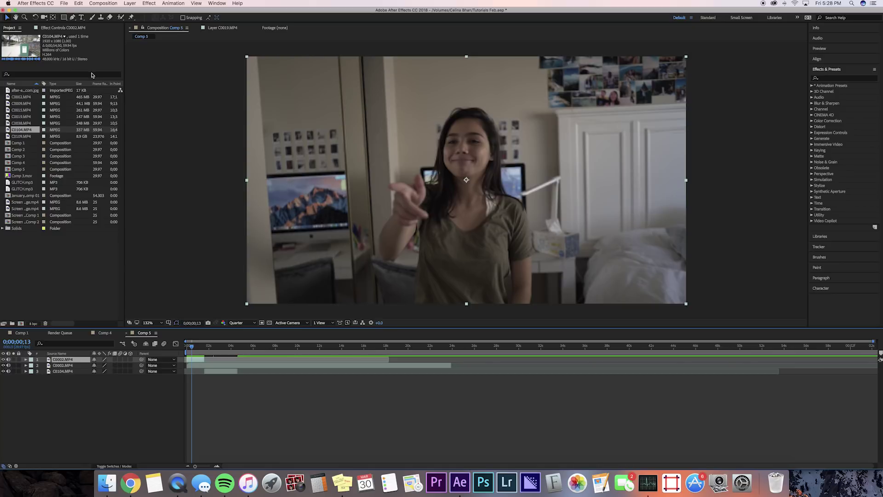
left_click_drag(193, 346, 197, 346)
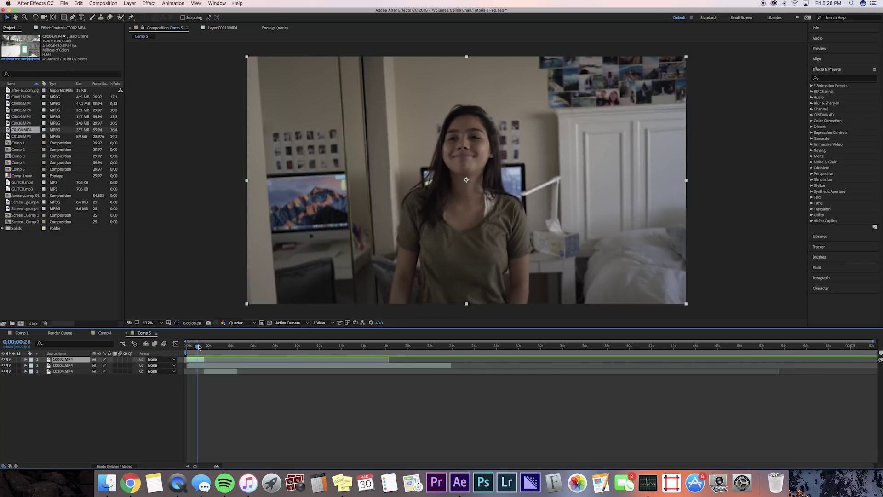
key("super+d")
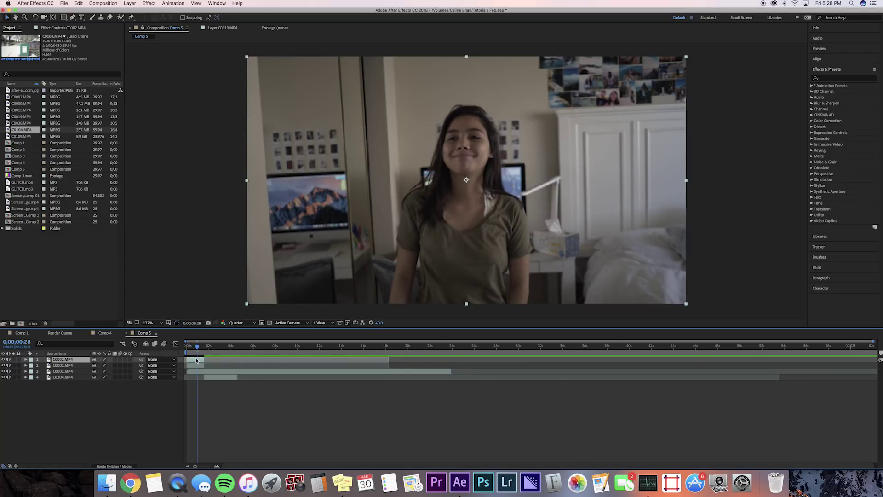
Add the expression wiggle(300,20) to the Position of the uppermost C0002.MP4 layer
key("p")
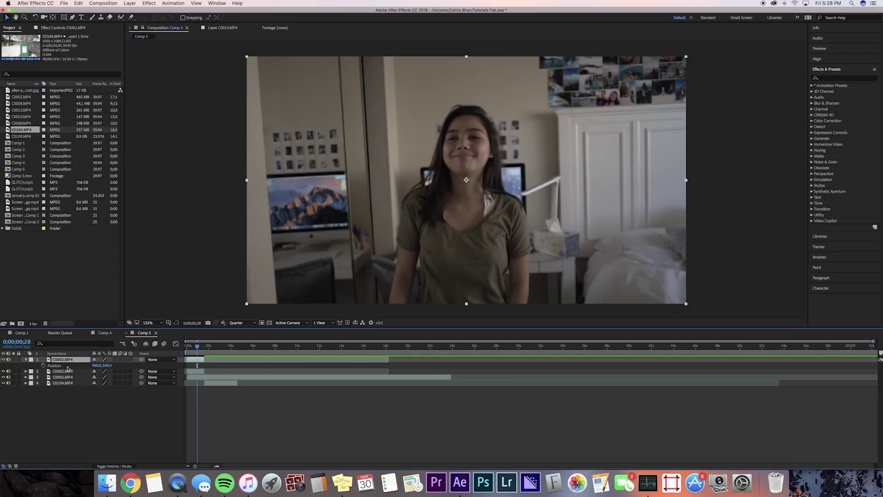
left_click(44, 365, "alt")
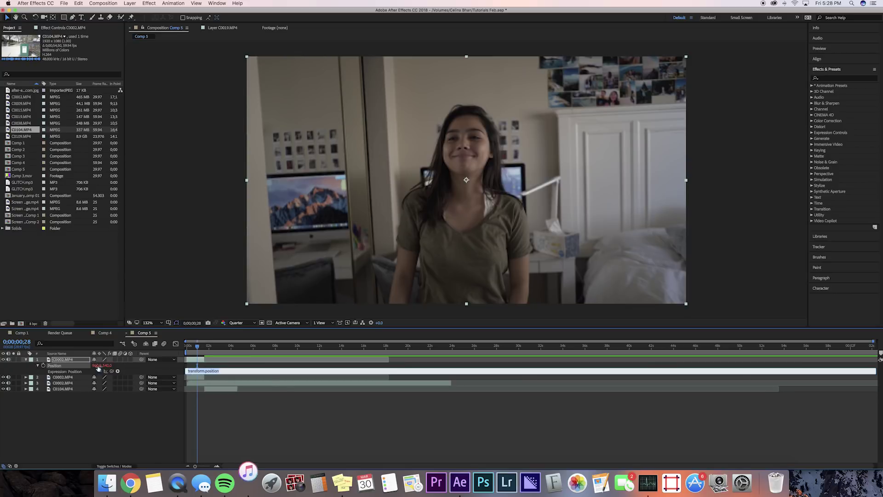
type("wiggle(300,20")
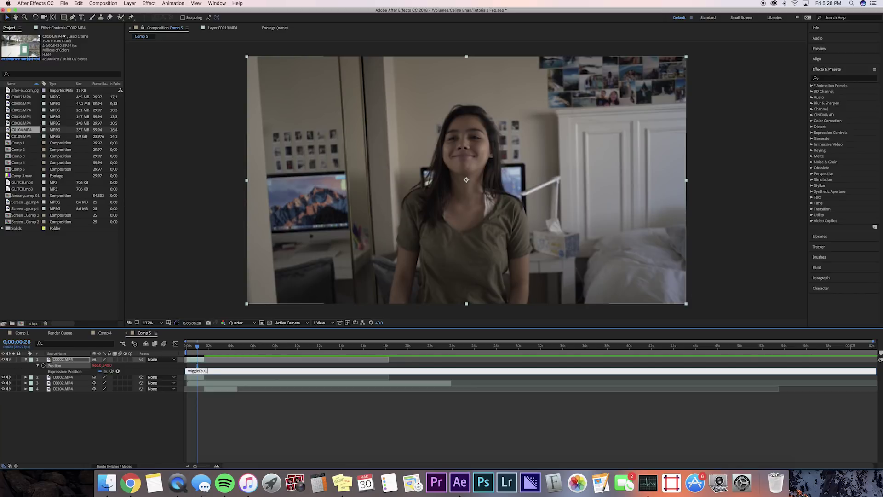
left_click(256, 401)
Scale the wiggling C0002.MP4 layer to 53% and preview the composition
mouse_move(198, 347)
left_mouse_down()
mouse_move(183, 354)
mouse_move(198, 357)
left_mouse_up()
left_click(198, 358)
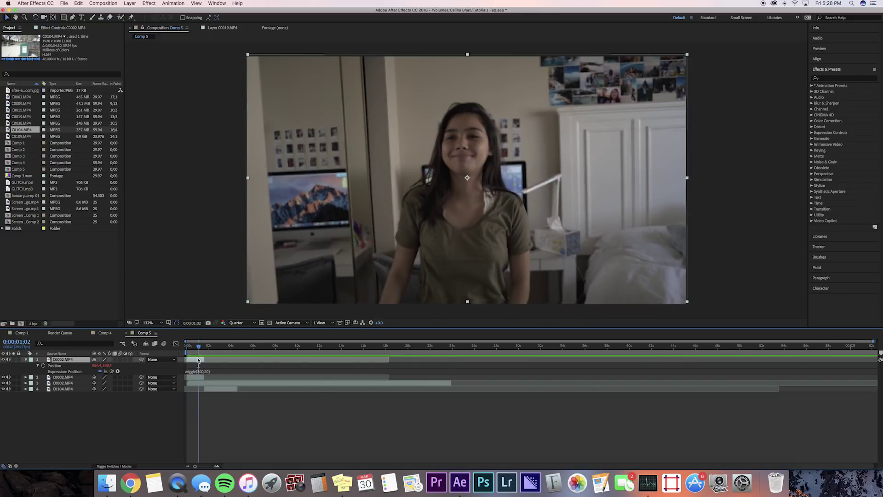
key("s")
left_click_drag(111, 366, 113, 366)
key("space")
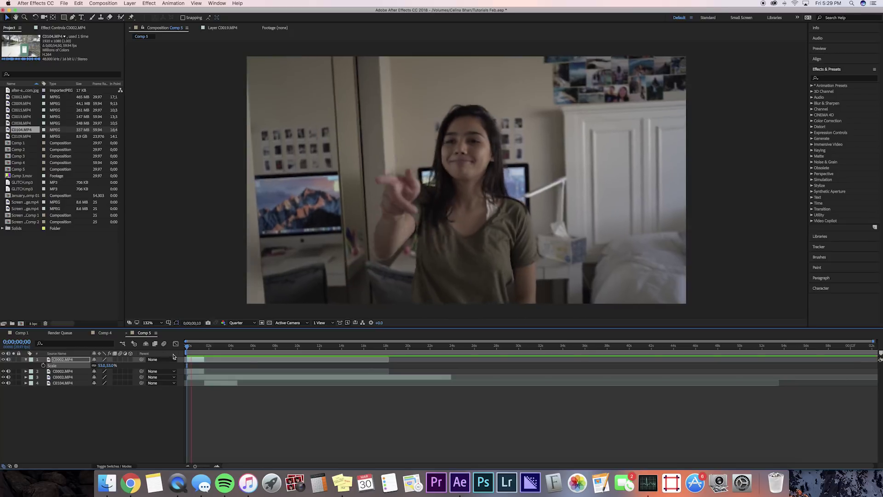
key("space")
Set the Scale of the second C0002.MP4 layer to 53%
left_click(196, 371)
key("s")
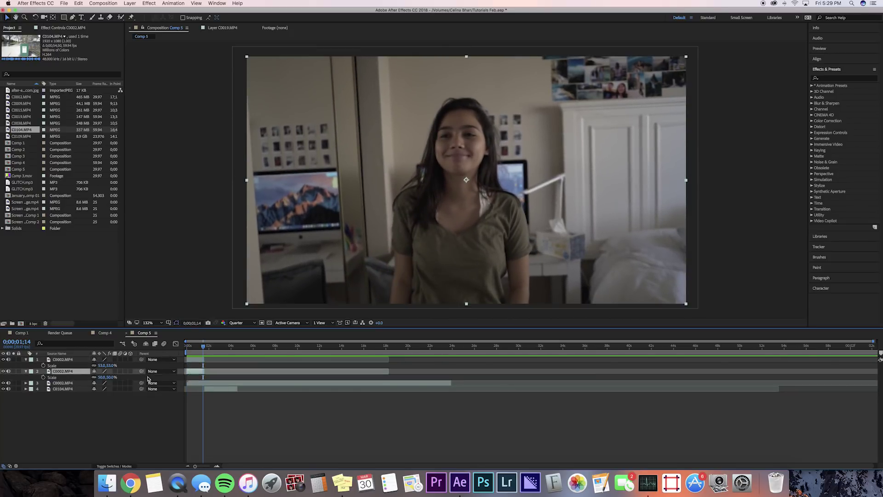
left_click(106, 377)
type("53")
key("Return")
Set the Scale of the third C0002.MP4 layer to 53%
left_click(193, 383)
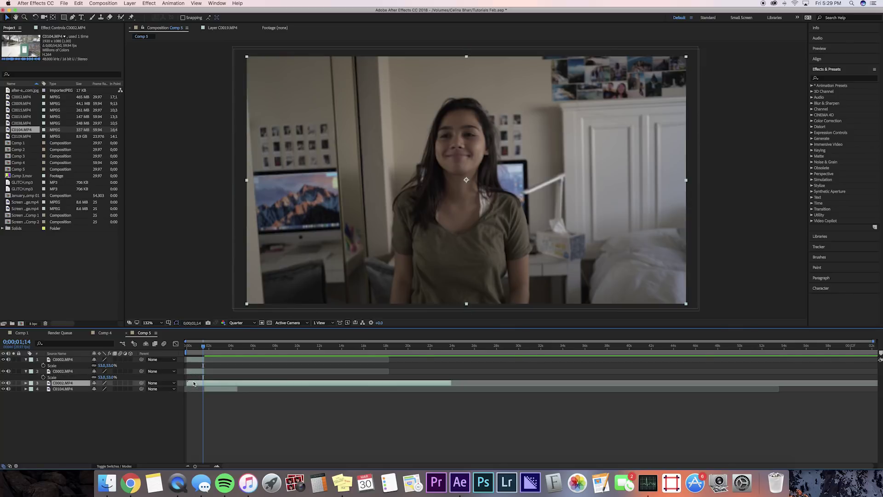
key("s")
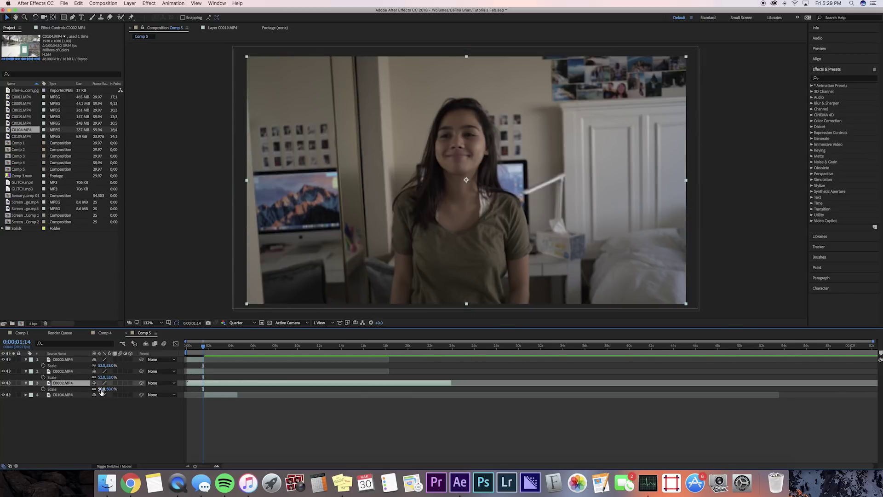
left_click(105, 390)
type("53")
key("Return")
left_click(183, 418)
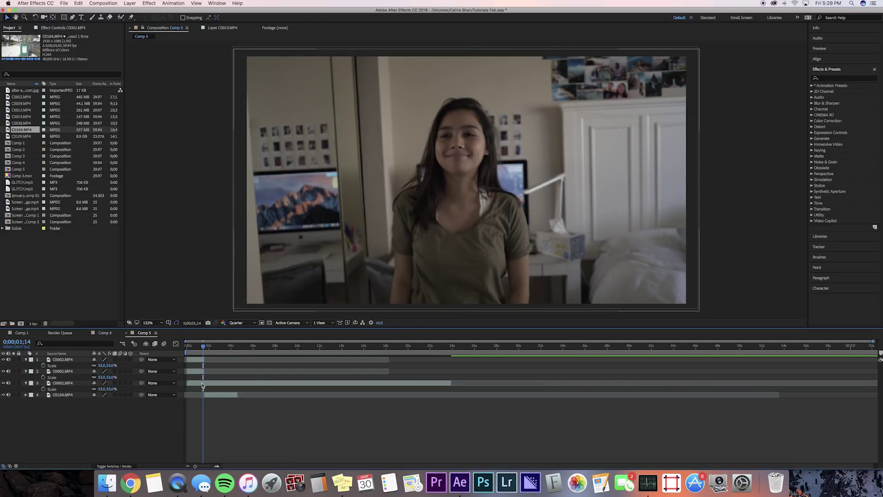
Collapse the Scale properties of all three C0002.MP4 layers
left_click(203, 383)
key("s")
left_click(191, 372)
key("s")
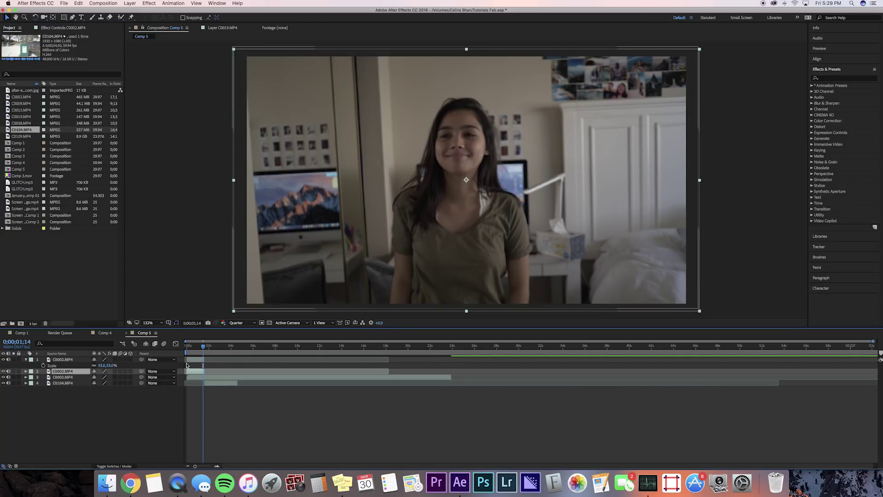
left_click(190, 360)
key("s")
Preview from the start, then trim the beginning of the wiggling C0002.MP4 layer to 0;00;00;25
left_click_drag(203, 347, 172, 353)
key("space")
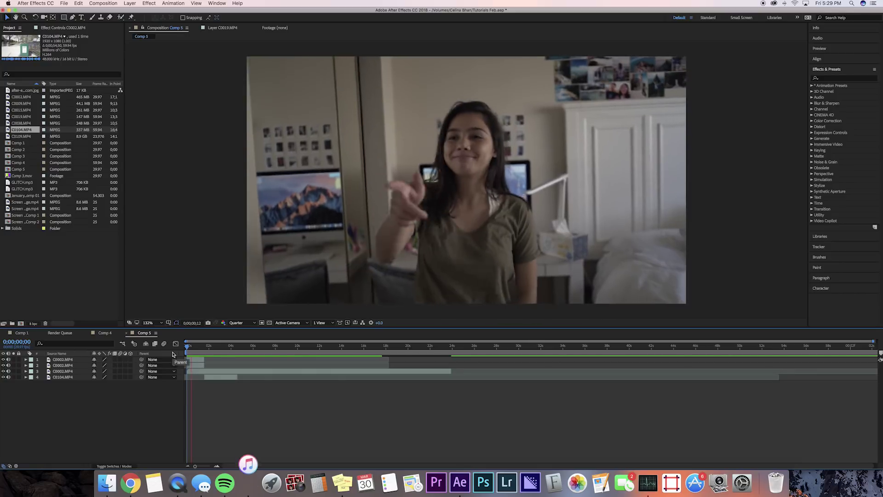
left_click(188, 359)
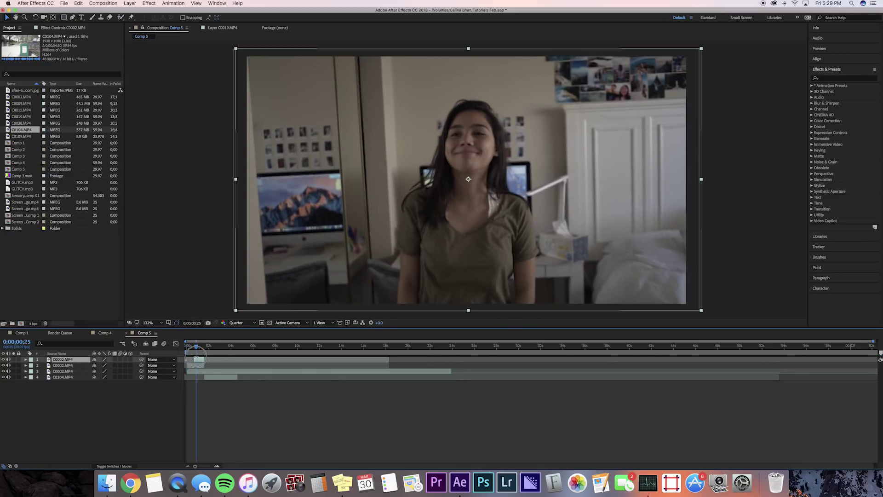
key("space")
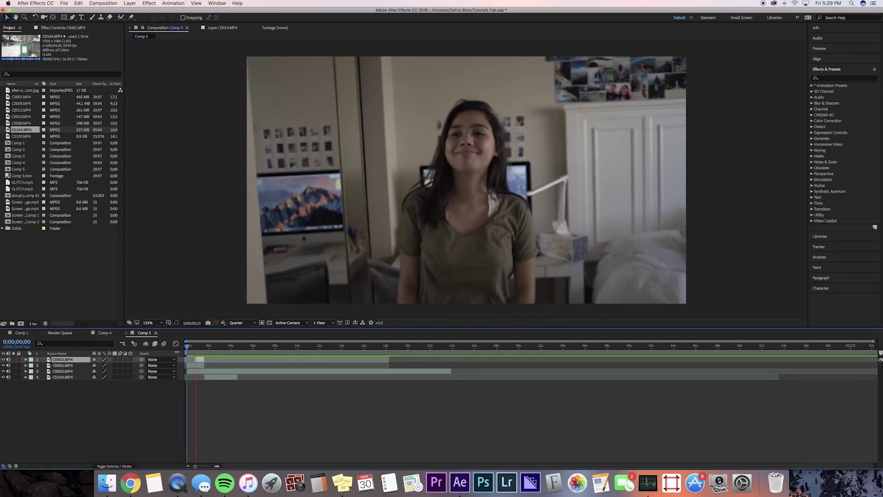
Trim the end of the wiggling layer so only a brief shake remains, and preview the result from the start
key("space")
left_click_drag(204, 346, 193, 347)
key("space")
key("space")
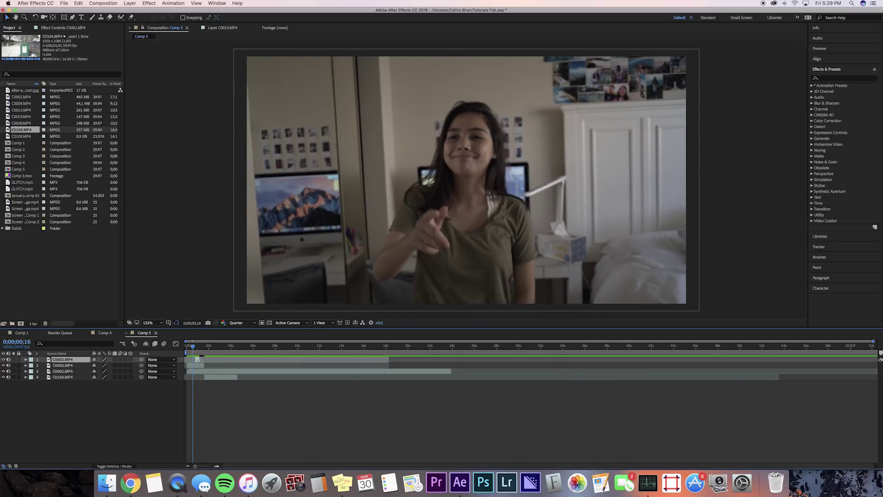
key("space")
key("space")
left_click_drag(203, 347, 174, 354)
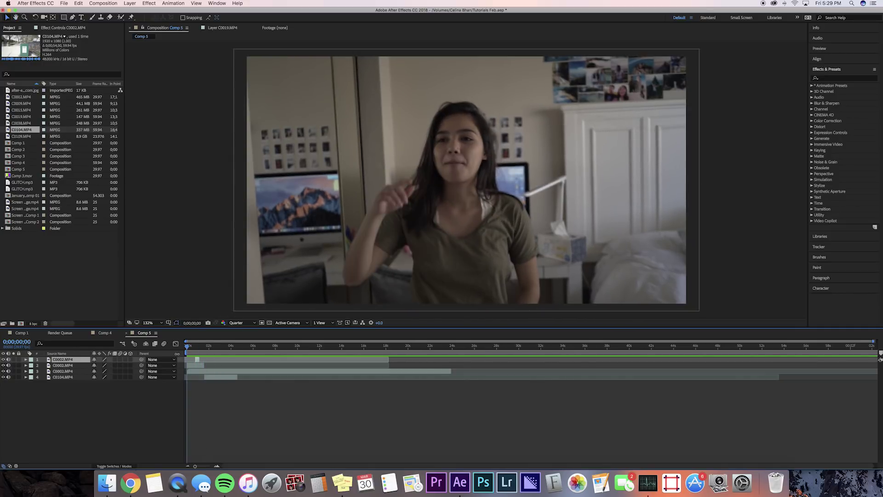
key("space")
key("space")
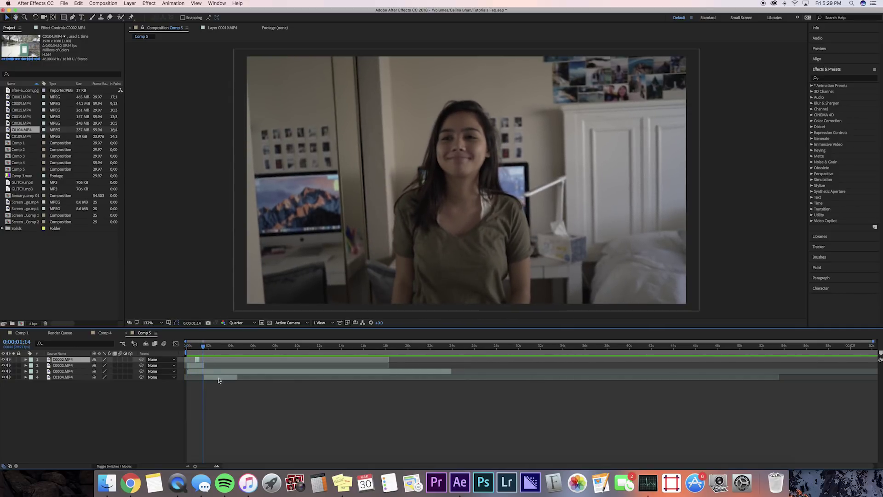
Trim the end of the second C0002.MP4 layer slightly earlier and preview from the start
left_click_drag(204, 366, 200, 367)
key("Home")
key("space")
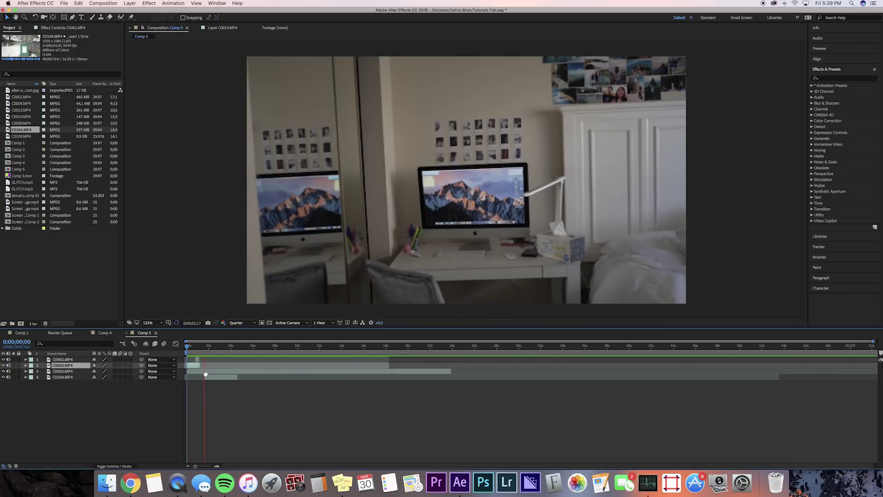
Move the C0104.MP4 layer directly below the wiggling layer and shift it slightly earlier to follow the trimmed C0002.MP4 clip
left_click_drag(211, 378, 210, 378)
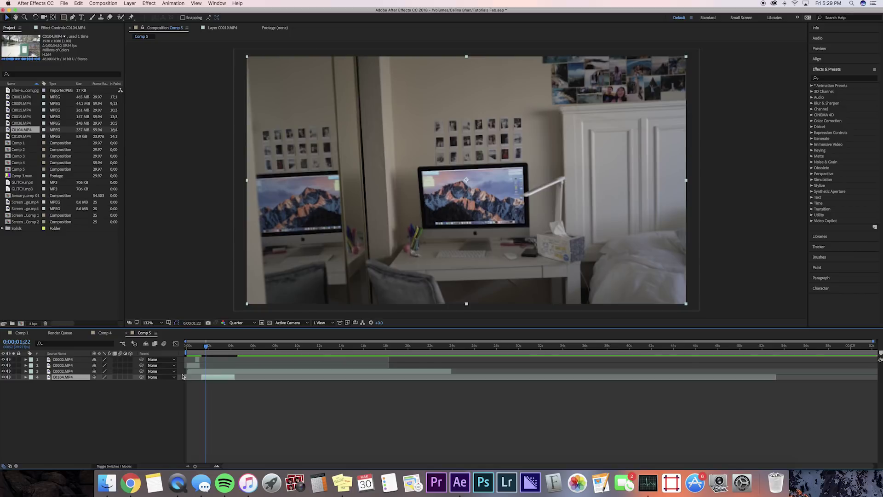
left_click_drag(69, 376, 82, 367)
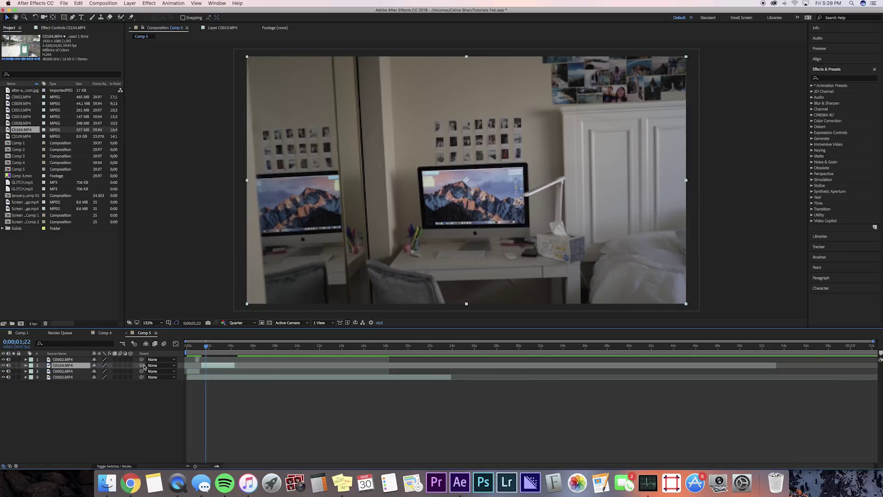
left_click(209, 367)
left_click_drag(209, 366, 204, 348)
Split the C0104.MP4 layer near its start and add the Position expression wiggle(300,20) to the short first segment
key("super+d")
left_click(132, 371)
key("p")
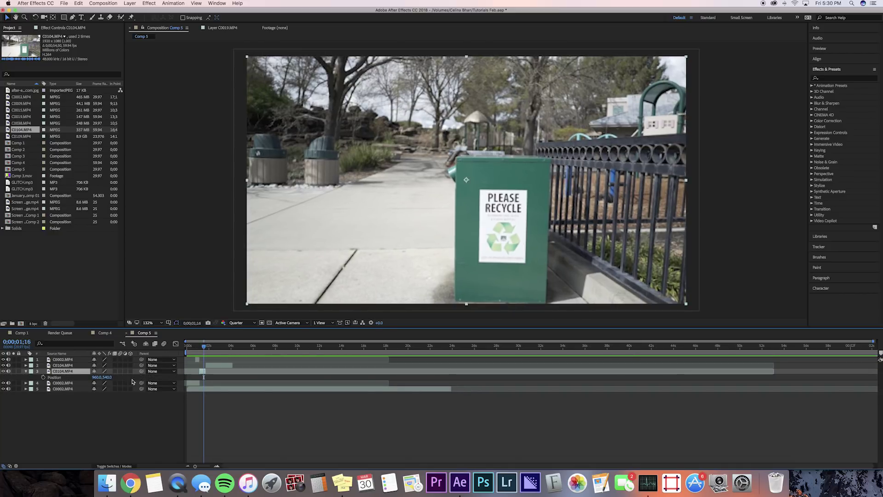
left_click(44, 377, "alt")
type("wiggle(300,20")
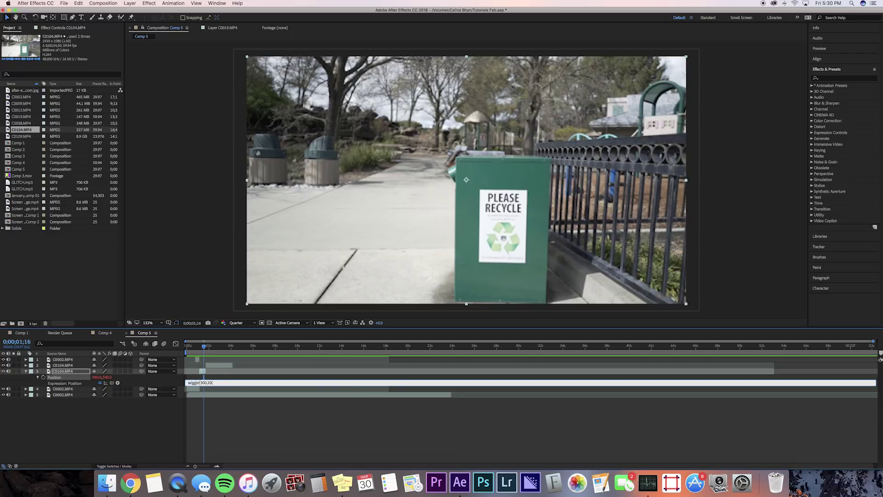
left_click(235, 409)
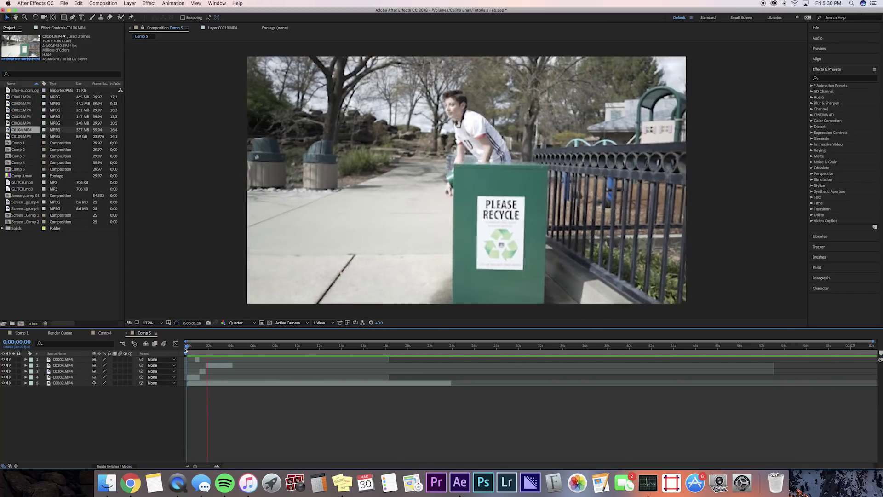
Set the Scale of both C0104.MP4 segments to 103% and preview the composition from the start
key("space")
left_click(204, 365)
left_click(202, 371, "shift")
key("s")
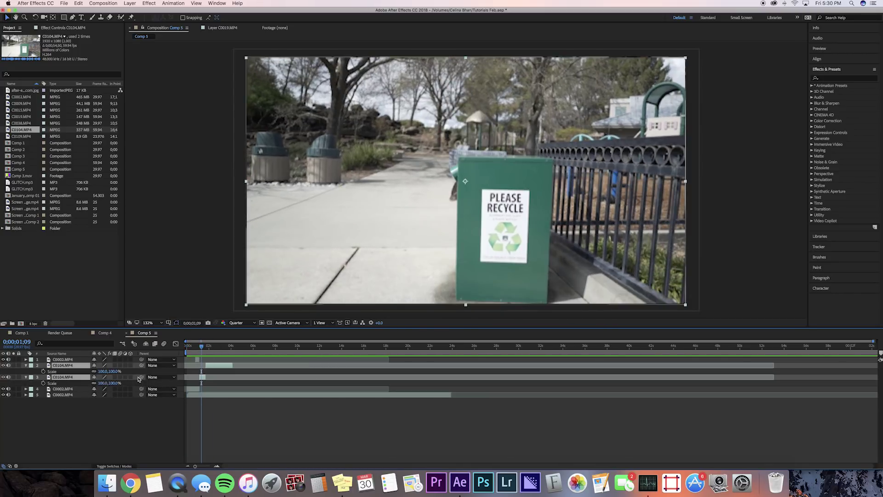
left_click(115, 383)
type("103")
key("Return")
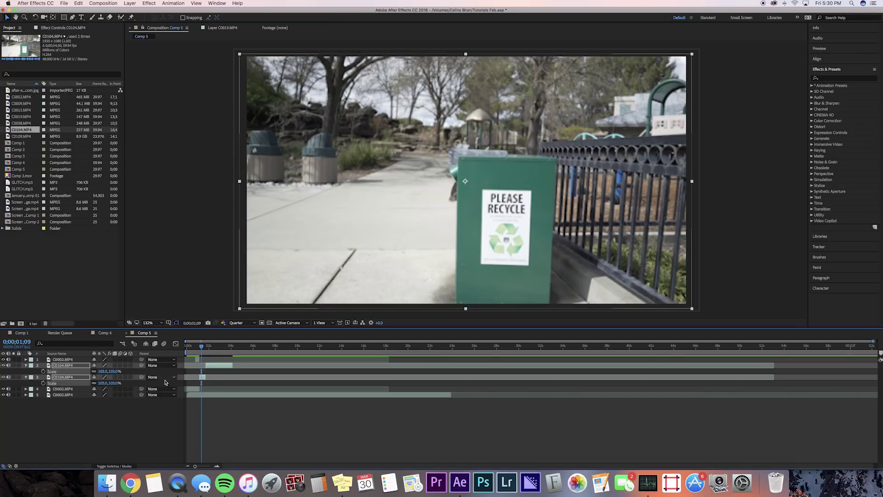
key("Home")
key("space")
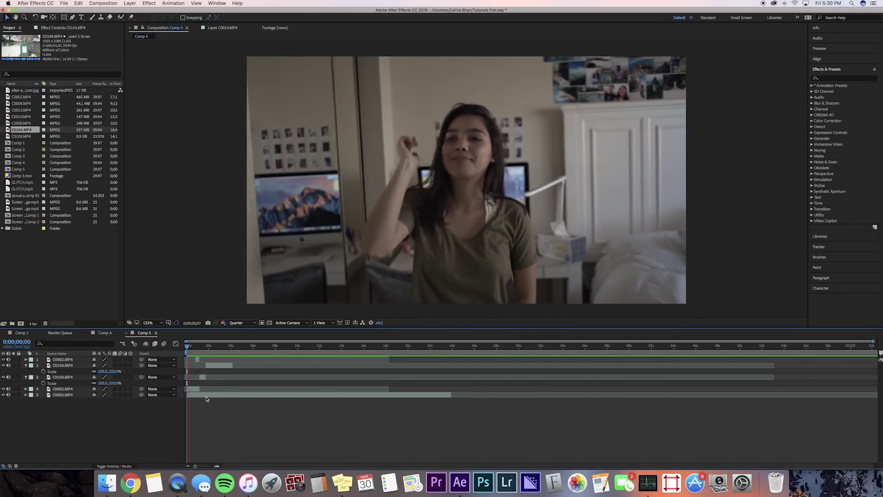
key("space")
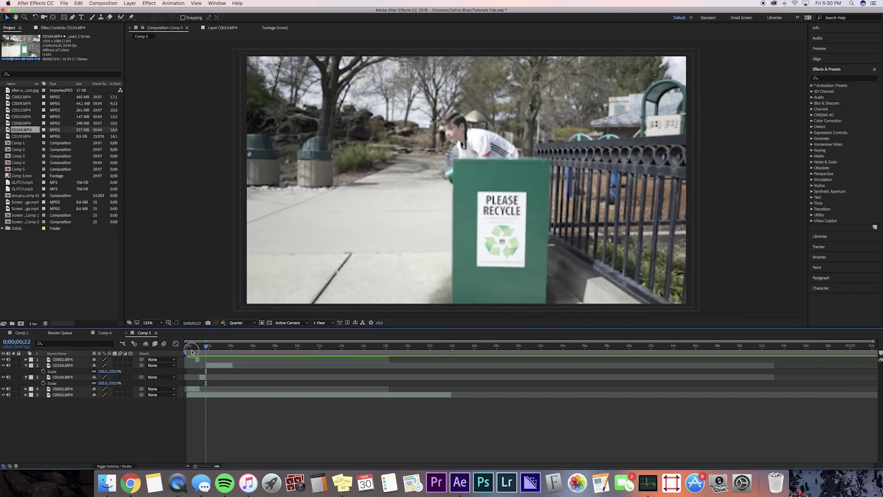
Open the fourth layer, C0002.MP4, for roto brushing at Full resolution with the playhead at 0;00;00;14
left_click(192, 349)
left_click(202, 397)
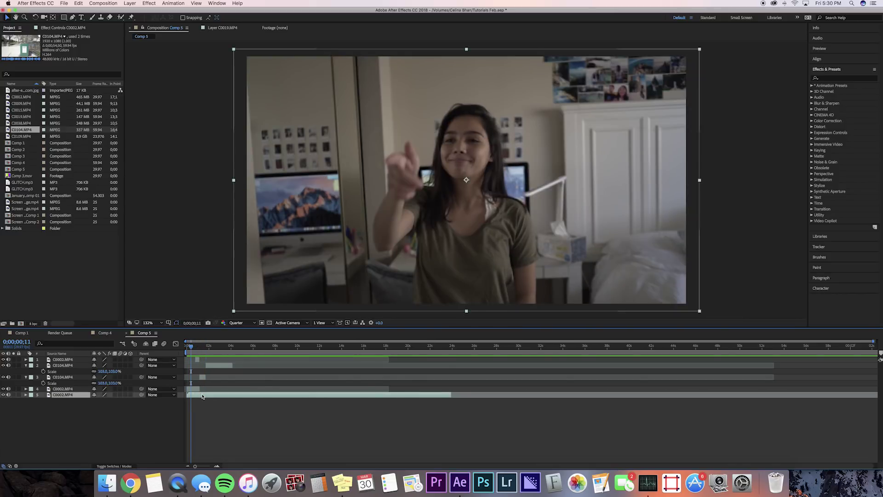
left_click(194, 389)
left_click(193, 346)
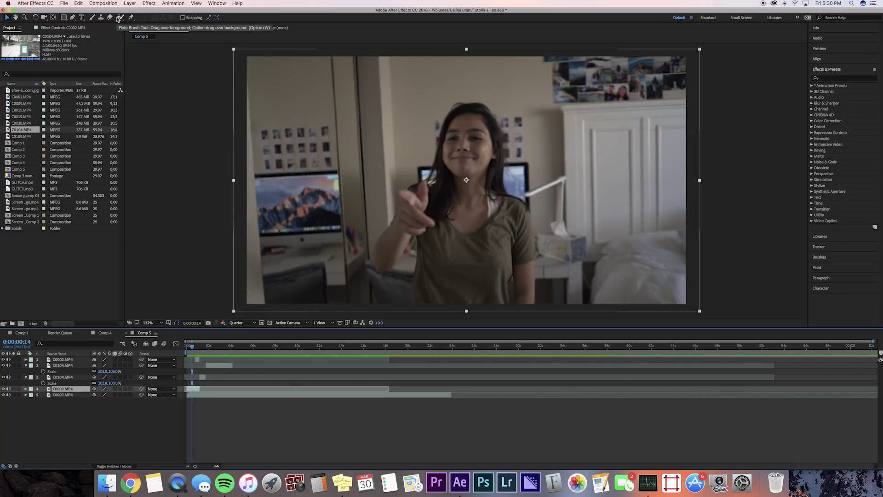
left_click(118, 18)
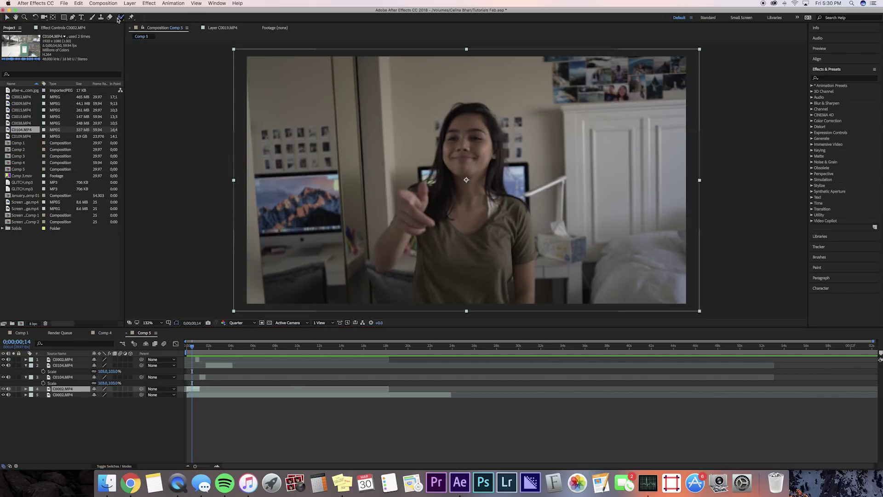
left_click(241, 322)
left_click(239, 339)
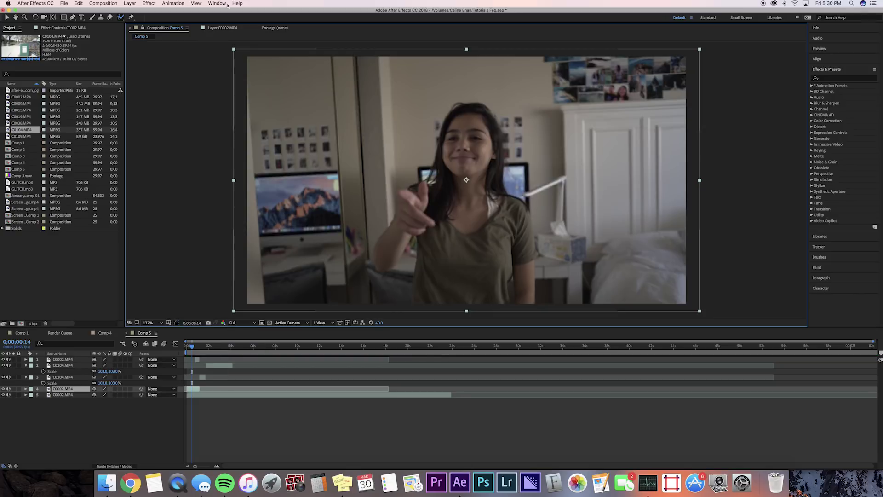
left_click(226, 28)
Roto brush the woman's head, hair, torso and pointing arm as foreground and remove the background areas from the selection
left_click_drag(470, 132, 464, 180)
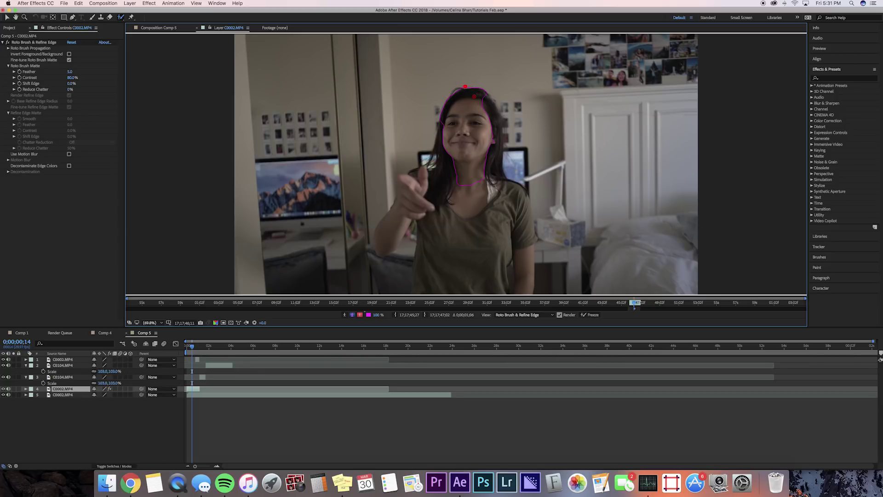
mouse_move(482, 112)
left_mouse_down()
mouse_move(491, 142)
mouse_move(487, 305)
left_mouse_up()
left_click_drag(509, 153, 505, 115)
left_click_drag(499, 122, 498, 154)
left_click_drag(425, 178, 394, 213)
left_click_drag(431, 148, 419, 168)
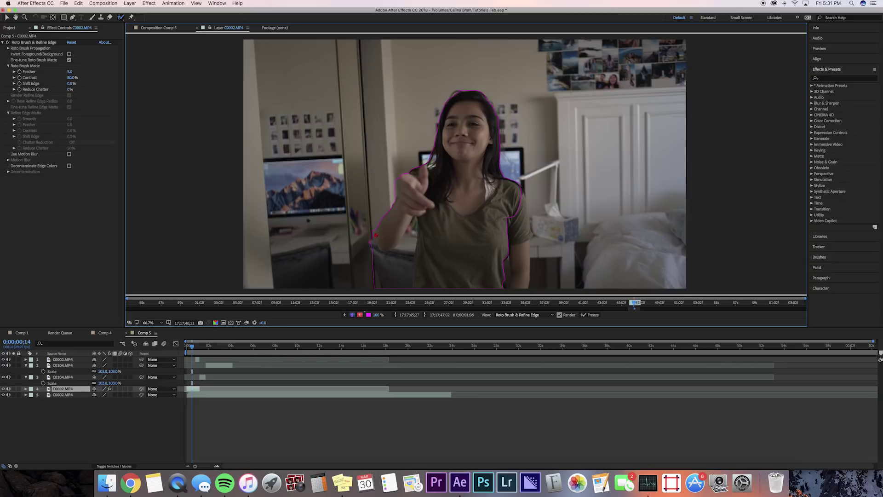
mouse_move(373, 235)
left_mouse_down()
mouse_move(380, 286)
mouse_move(401, 260)
left_mouse_up()
mouse_move(401, 210)
left_mouse_down()
mouse_move(384, 239)
mouse_move(400, 253)
mouse_move(397, 265)
mouse_move(421, 284)
left_mouse_up()
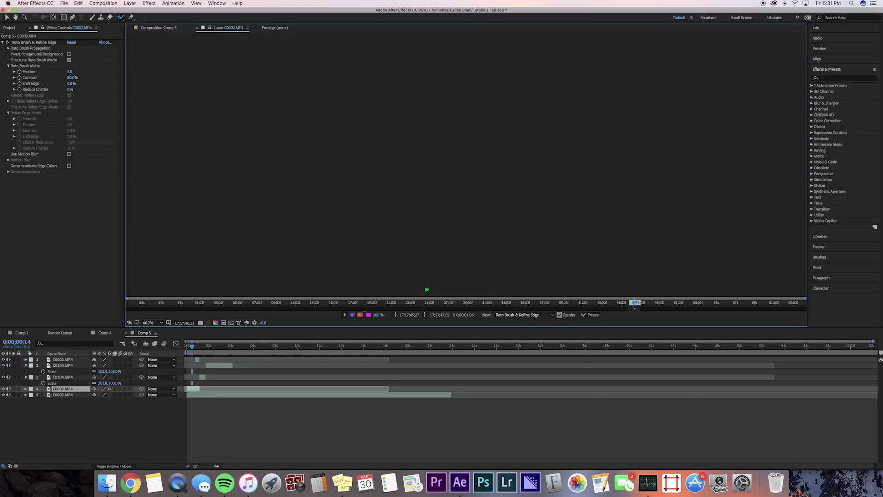
left_click_drag(502, 282, 499, 291)
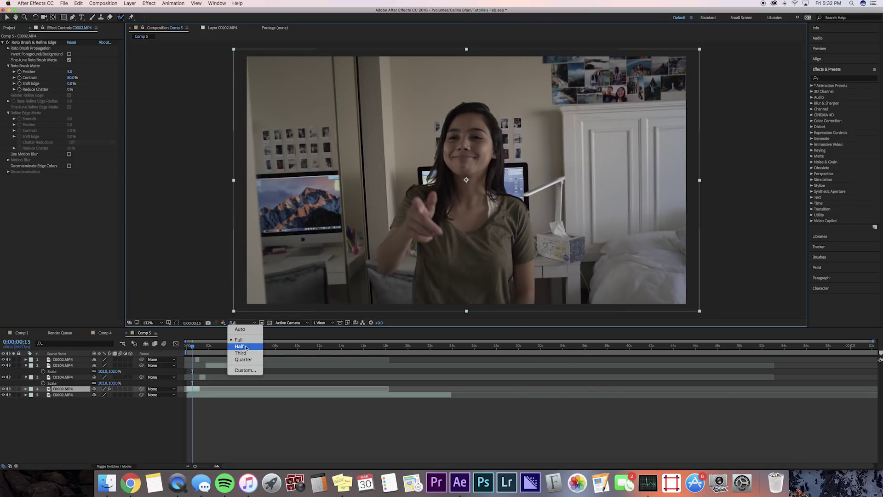
Set the preview resolution to Half and refine the roto outline around the woman at 0;00;00;15
left_click(244, 346)
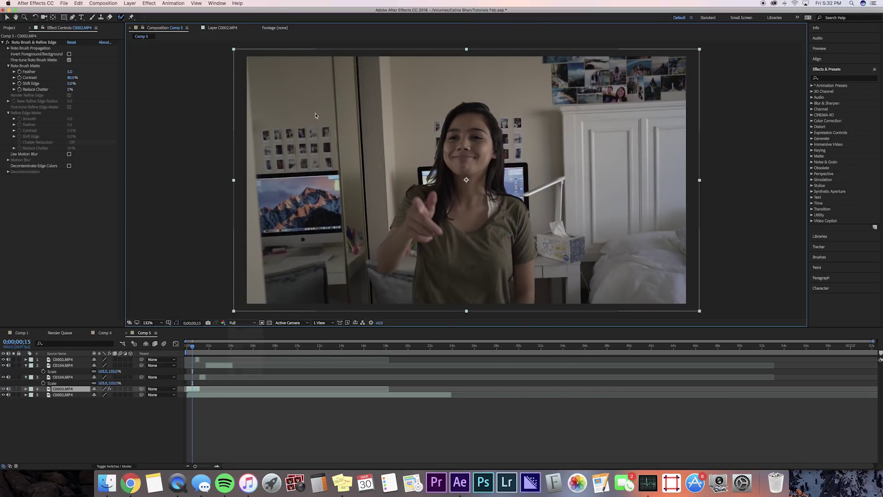
left_click(223, 28)
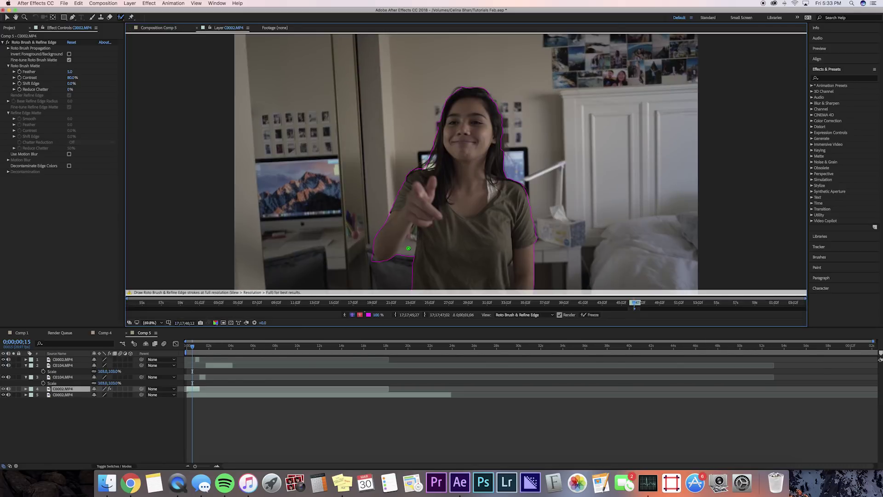
mouse_move(436, 142)
left_mouse_down()
mouse_move(457, 89)
mouse_move(491, 102)
mouse_move(497, 185)
left_mouse_up()
left_click(168, 28)
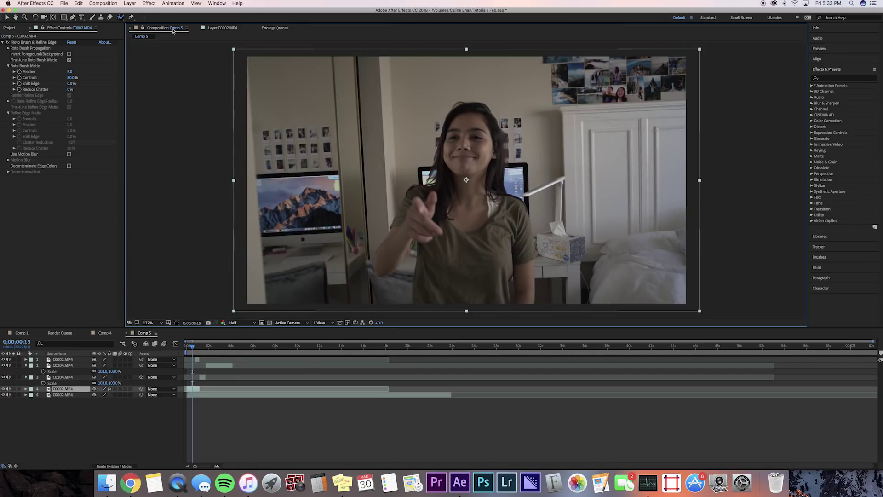
Correct the roto outline at the pointing arm and advance it frame by frame to 0;00;00;24, then return to the composition
left_click(218, 31)
left_click_drag(407, 231, 397, 249)
key("super+Right")
key("super+Right")
key("super+Left")
key("super+Left")
key("super+Down")
key("super+Right")
key("super+Up")
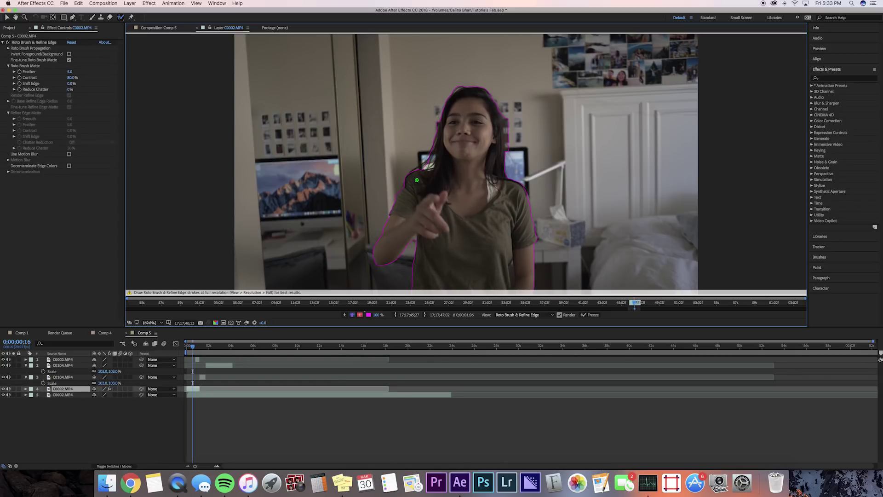
key("super+Right")
key("super+Right")
key("super+Right")
key("super+Right")
key("super+Right")
key("super+Right")
key("super+Right")
key("super+Right")
left_click(181, 27)
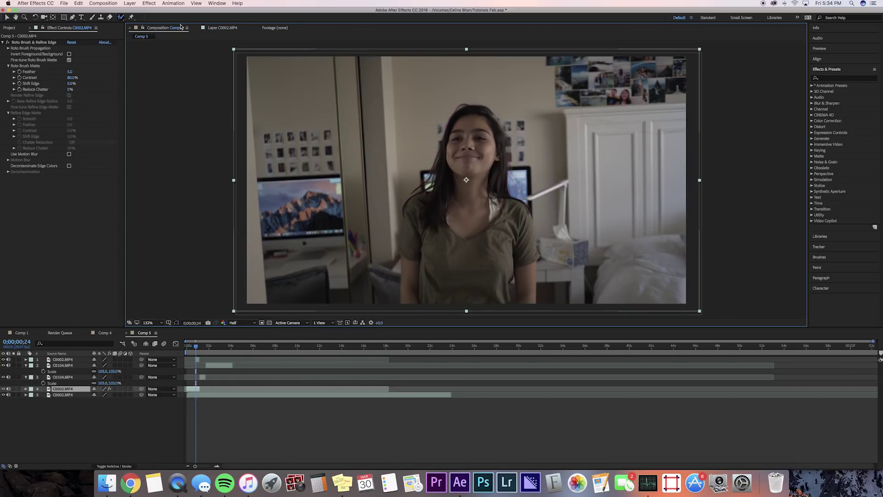
Split the rotoscoped C0002.MP4 layer at 0;00;00;15 and delete the Roto Brush & Refine Edge effect from its first segment
left_click(198, 390)
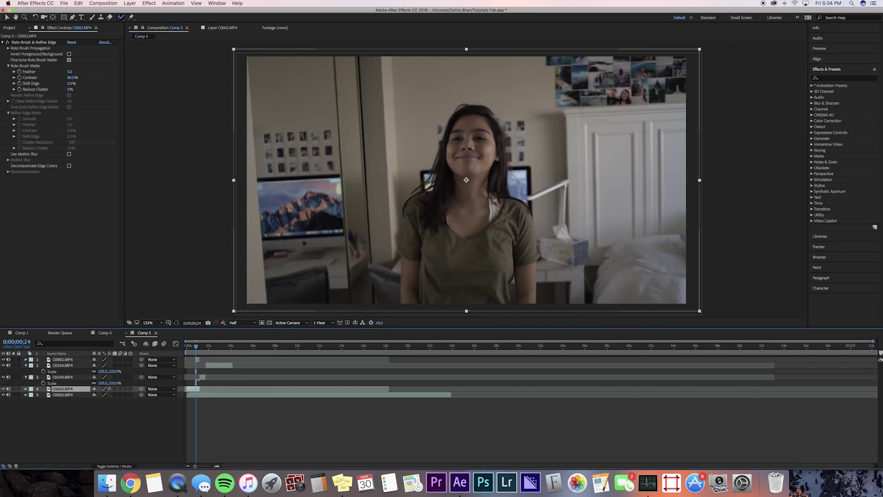
key("equal")
key("space")
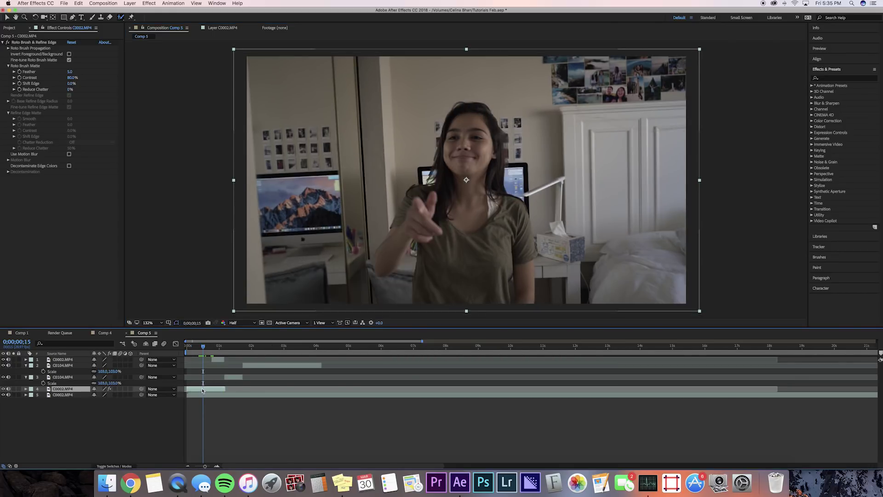
key("super+d")
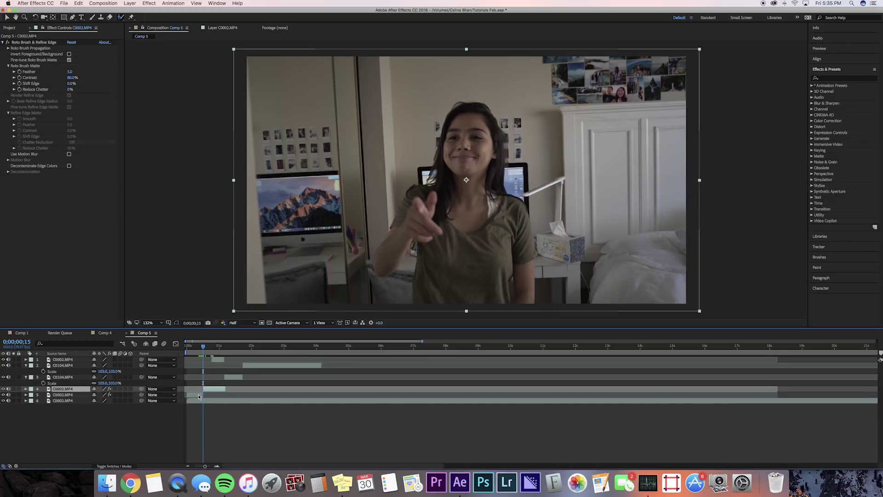
left_click(51, 43)
key("Delete")
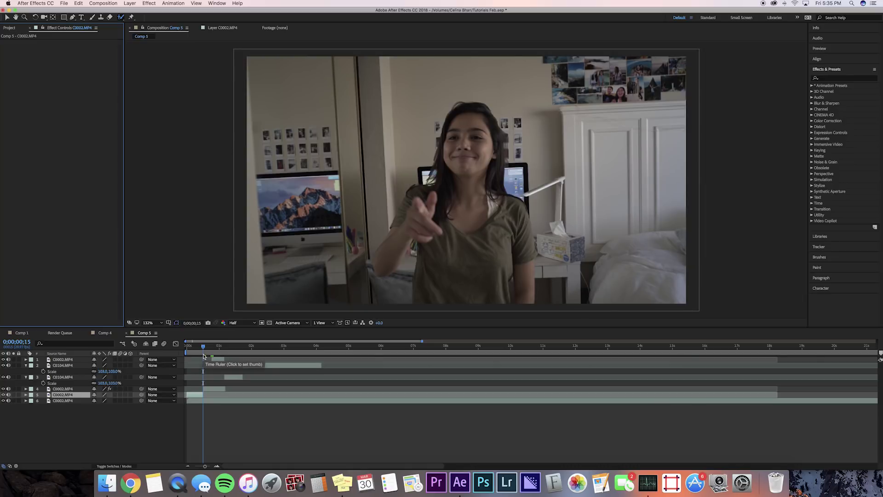
Find the Optics Compensation effect and apply it to the bottom C0002.MP4 layer
key("super+Down")
left_click(844, 82)
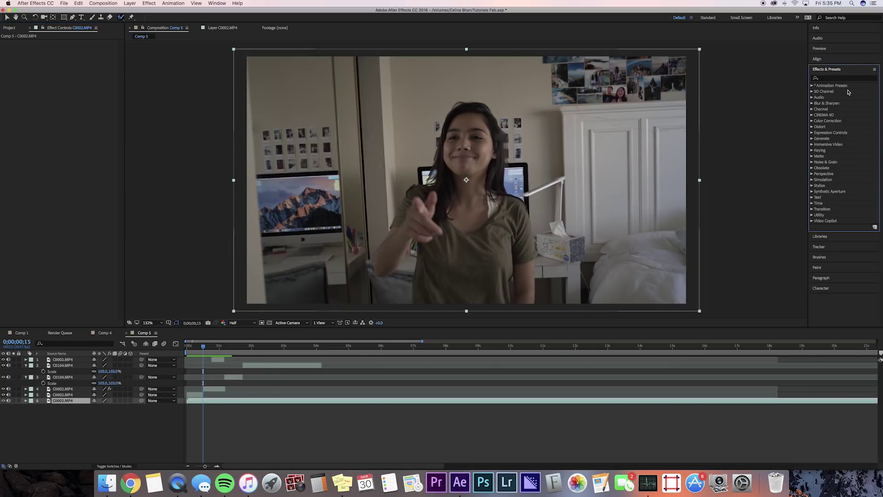
left_click(811, 151)
left_click(811, 150)
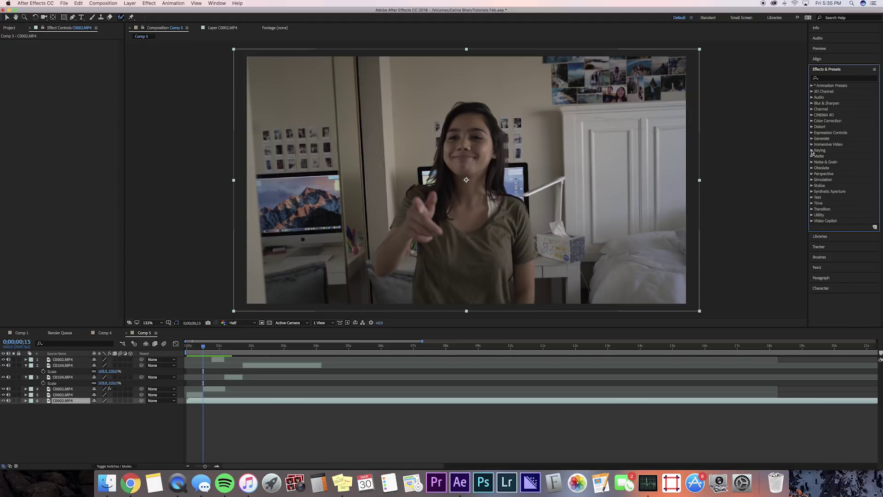
left_click(826, 79)
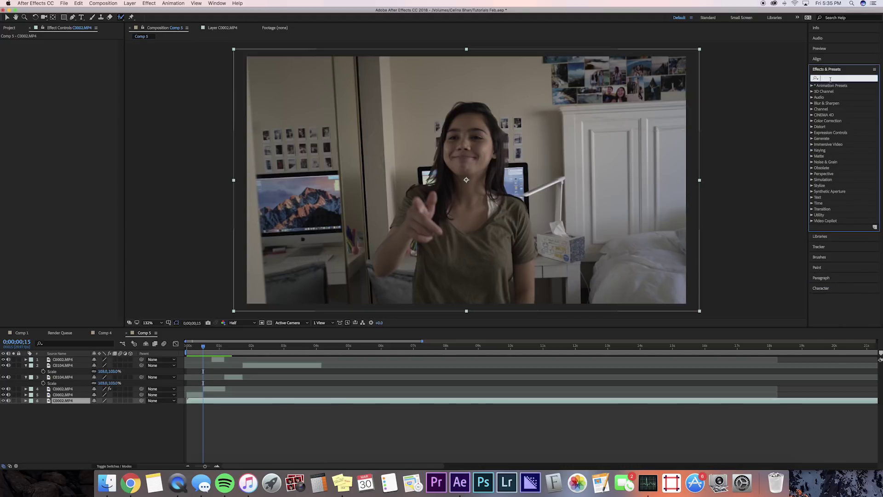
type("optic")
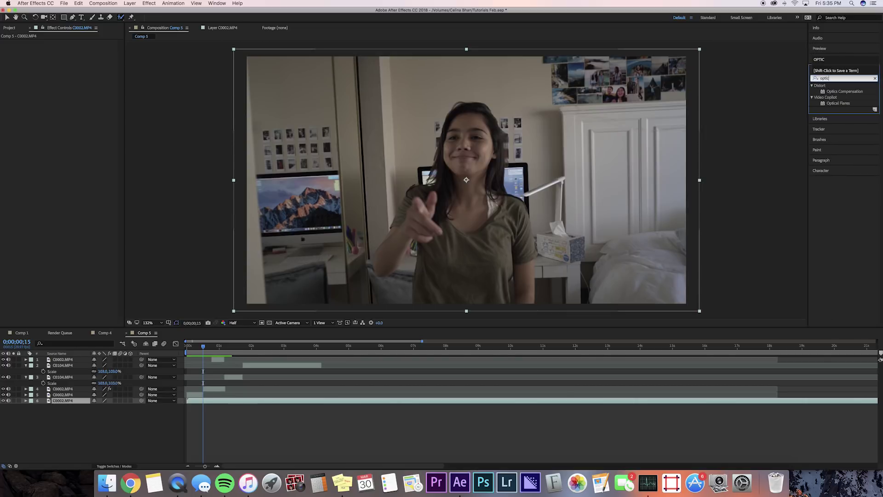
left_click_drag(848, 92, 561, 116)
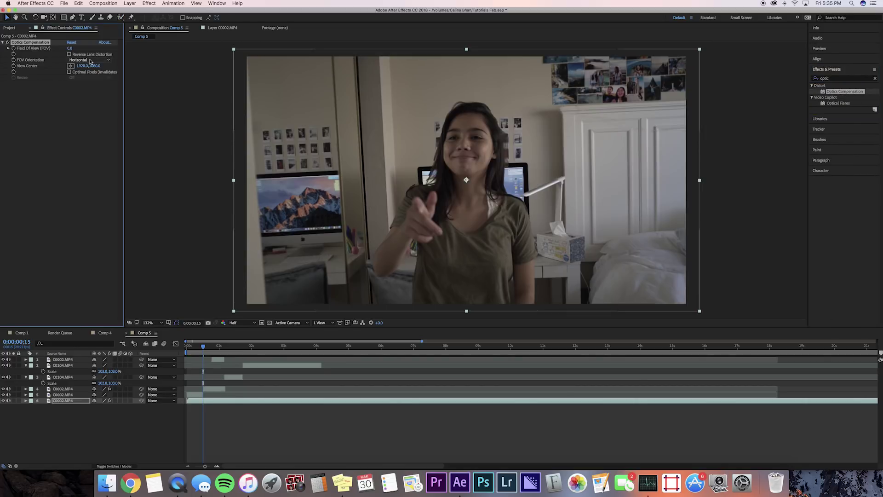
left_click(70, 55)
left_click_drag(70, 48, 249, 72)
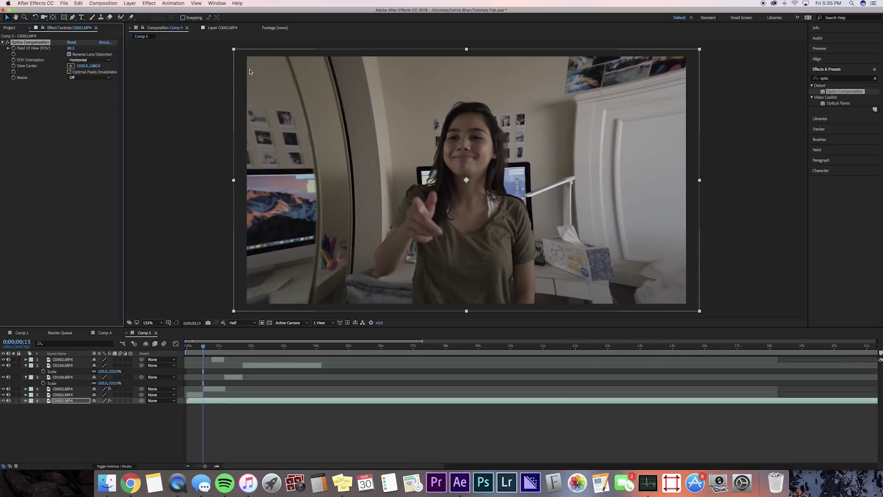
left_click_drag(70, 49, 11, 83)
left_click(71, 41)
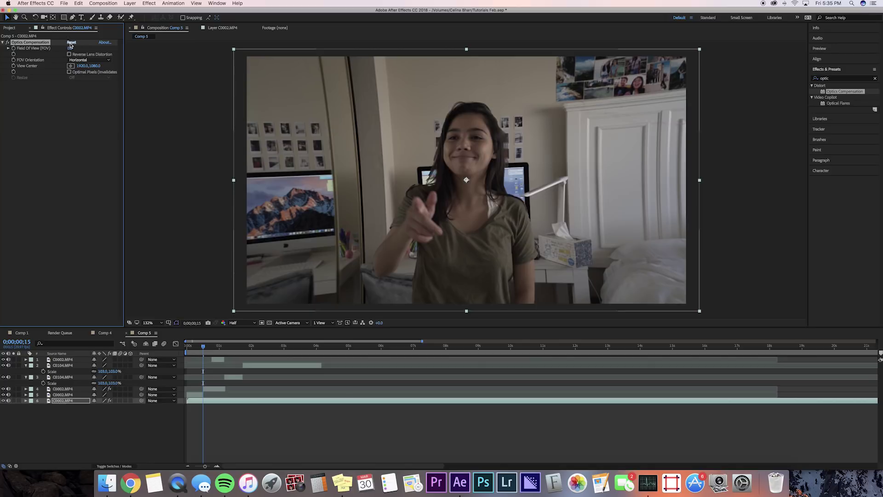
Enable Reverse Lens Distortion and keyframe Field of View from 0 at 0;00;00;15 up to about 116.6 a few frames on
left_click(69, 55)
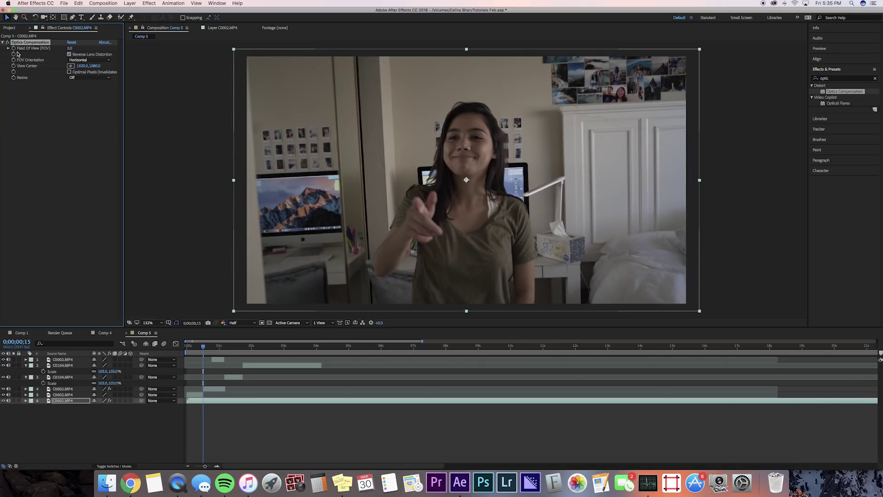
left_click_drag(204, 347, 208, 344)
left_click_drag(70, 48, 186, 54)
left_click_drag(69, 49, 114, 49)
Keyframe Field of View back to 0 at about 0;00;00;22 and preview the distortion
mouse_move(209, 345)
left_mouse_down()
mouse_move(188, 345)
mouse_move(214, 347)
left_mouse_up()
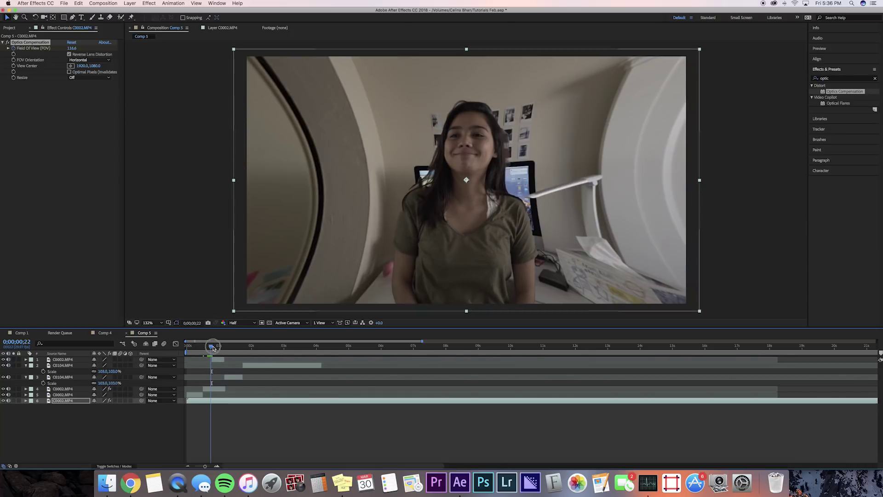
left_click_drag(75, 51, 77, 91)
mouse_move(71, 50)
left_mouse_down()
mouse_move(0, 67)
mouse_move(65, 50)
left_mouse_up()
type("0")
key("Return")
key("space")
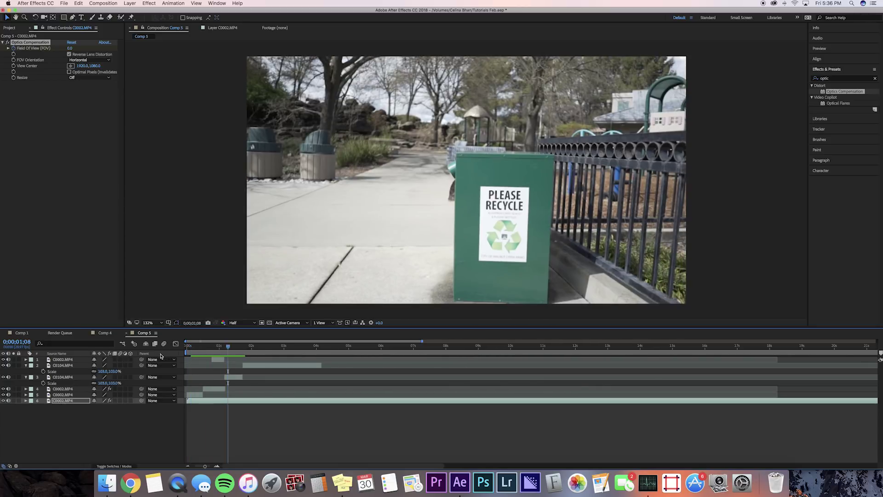
Reveal the bottom layer's Field of View keyframes, adjust the middle keyframe's value at 0;00;00;19 and play the result
left_click(208, 353)
key("u")
left_click_drag(208, 353, 207, 353)
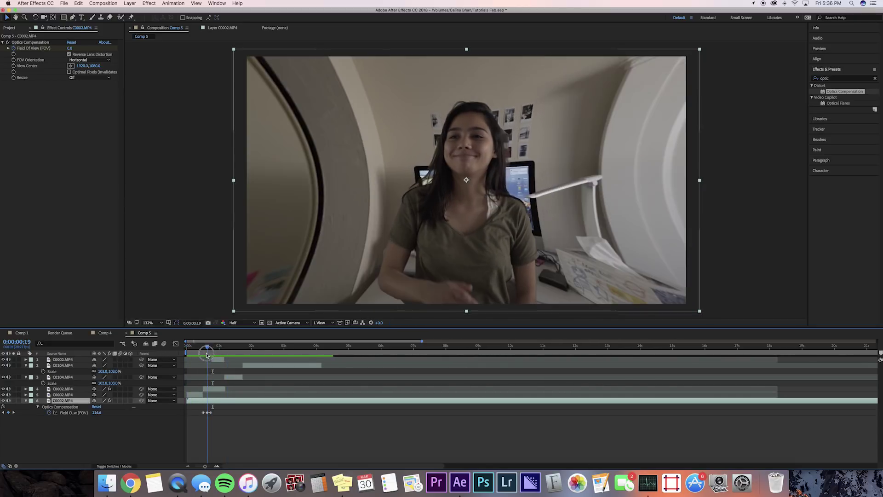
left_click(207, 413)
left_click_drag(72, 49, 3, 57)
key("space")
Preview the composition from the start
left_click(197, 347)
left_click_drag(197, 347, 199, 393)
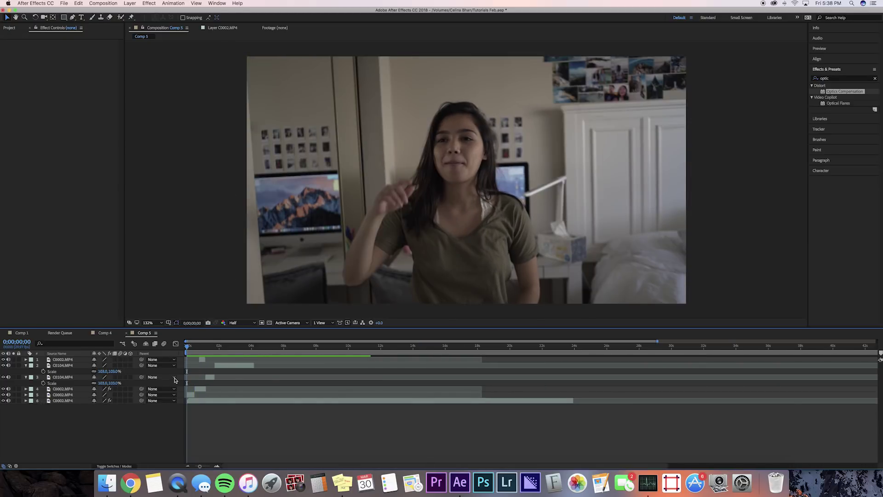
key("space")
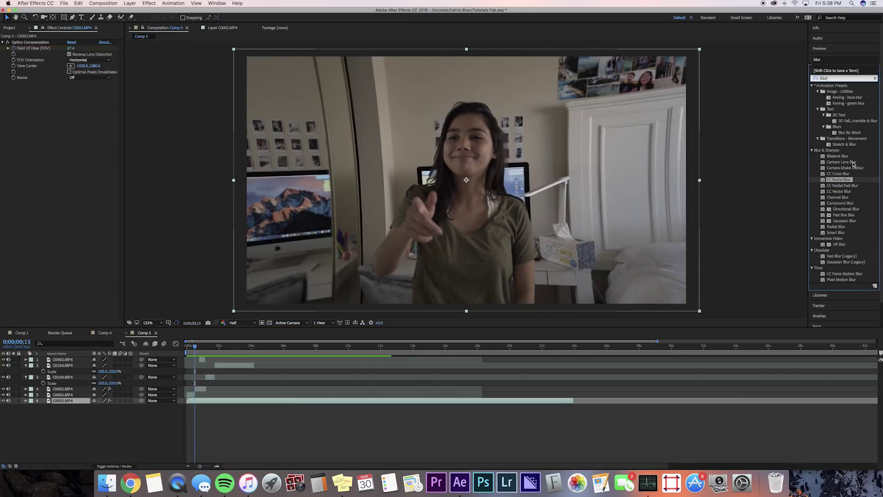
Apply Camera Lens Blur to the bottom C0002.MP4 layer and keyframe Blur Radius from 5 at 0;00;00;15 to 10 at 0;00;00;20
double_click(842, 162)
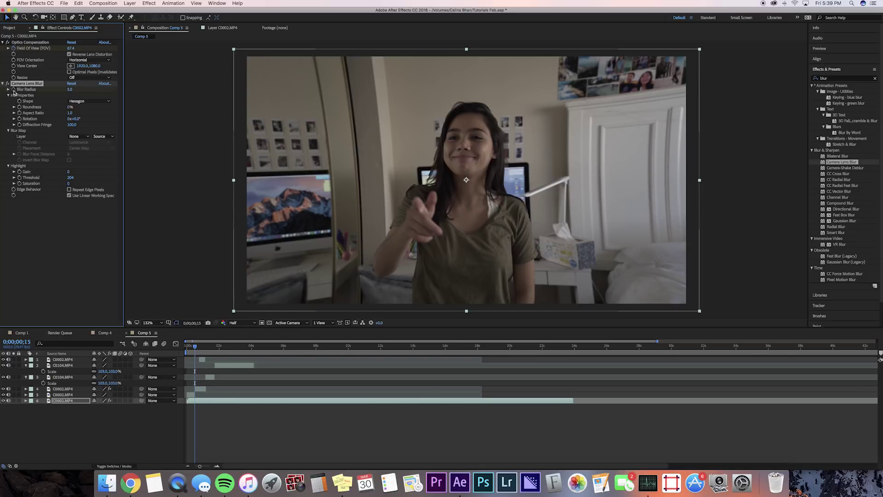
left_click_drag(195, 347, 198, 347)
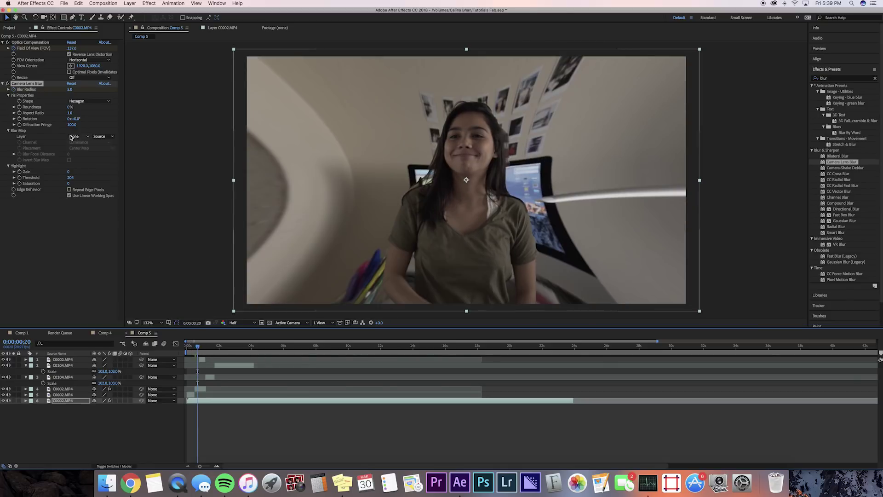
left_click_drag(72, 92, 86, 88)
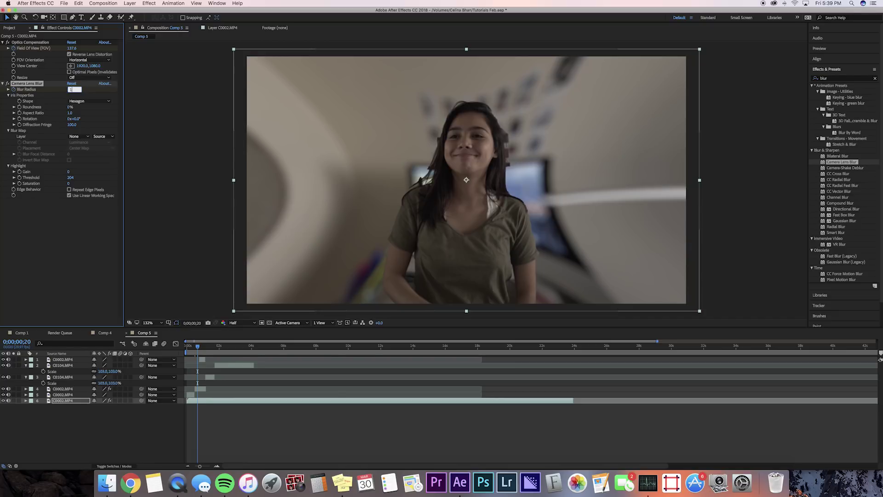
left_click(256, 411)
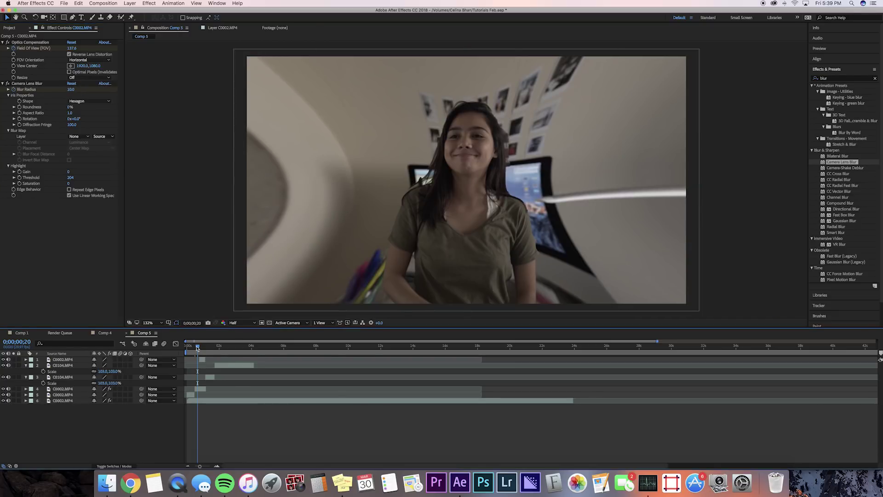
key("Home")
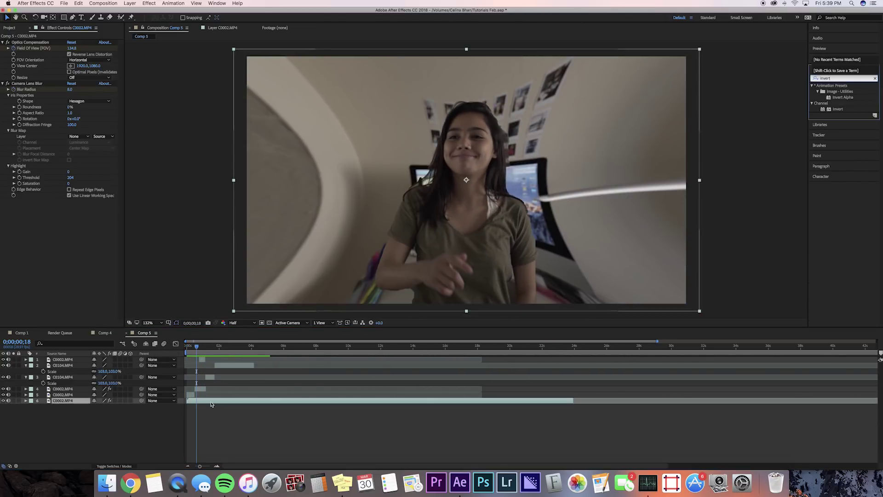
Duplicate the bottom C0002.MP4 layer and apply the Invert effect to the upper copy
left_click(211, 404)
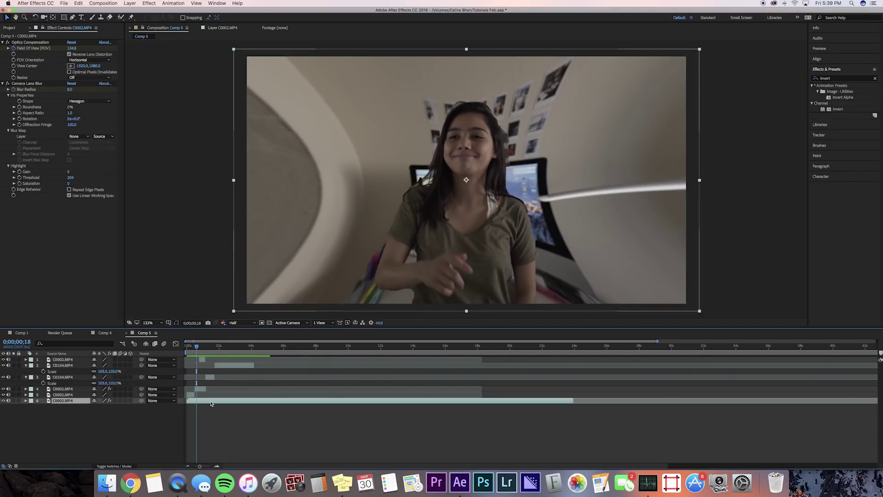
key("ctrl+d")
left_click_drag(839, 110, 715, 122)
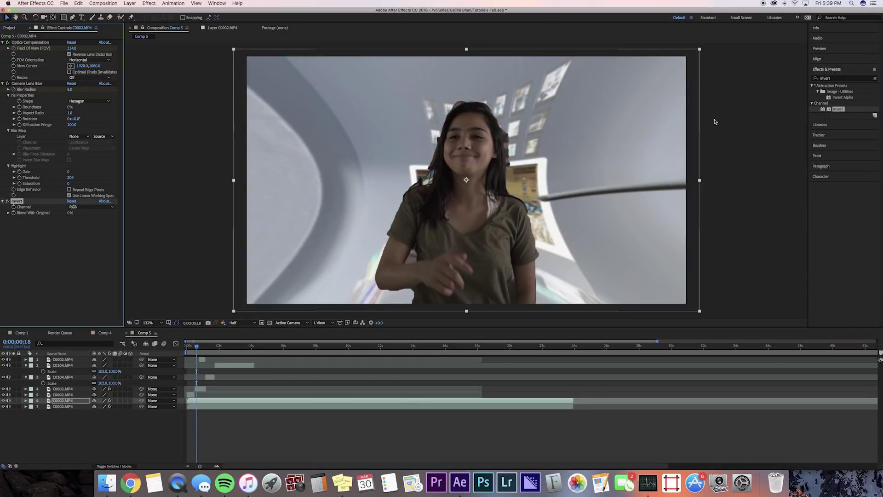
Trim the inverted C0002.MP4 copy to a brief flash of a few frames around 0;00;00;20 and preview it
left_click(195, 400)
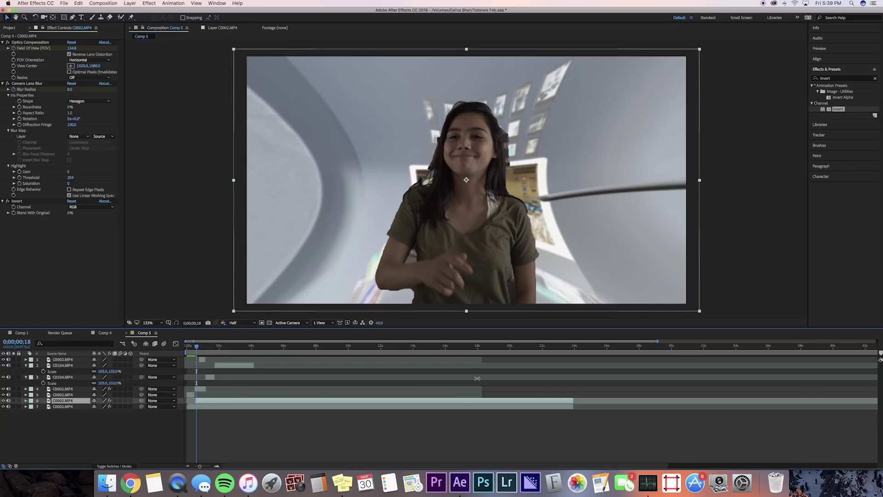
left_click_drag(572, 399, 201, 399)
left_click(194, 345)
key("space")
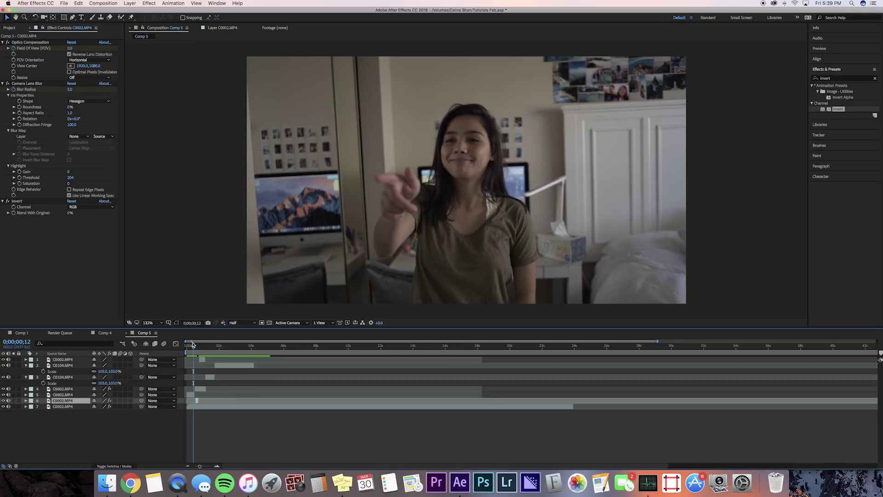
left_click(194, 399)
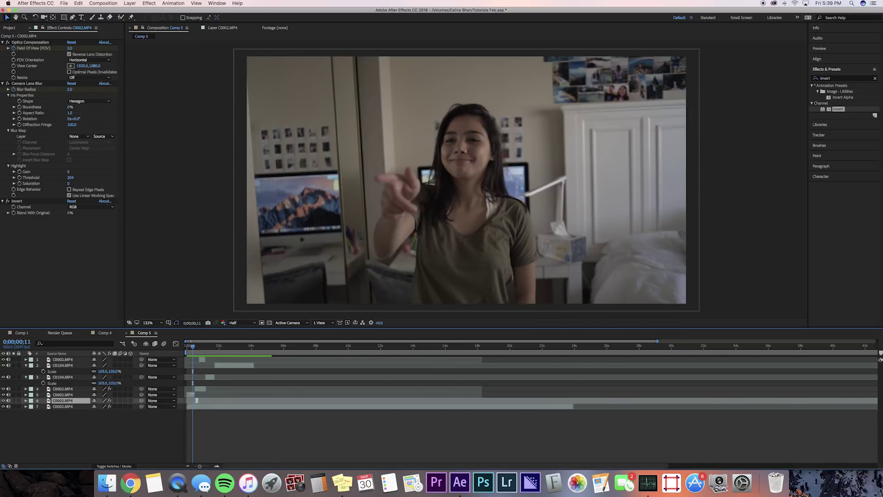
key("space")
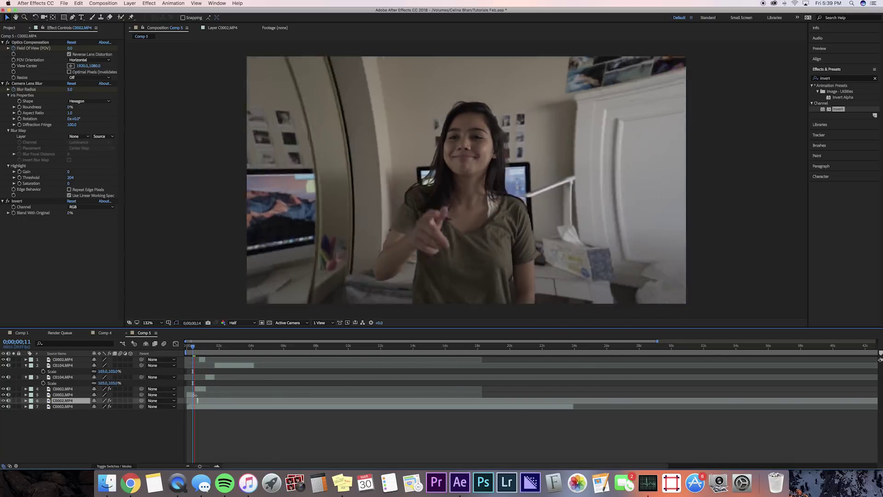
Try Luminance and In Phase Chrominance as the Invert channel at 0;00;00;20, settle on Quadrature Chrominance and return to the start
left_click(199, 349)
left_click_drag(199, 351, 197, 350)
left_click(92, 207)
left_click(93, 282)
left_click(78, 207)
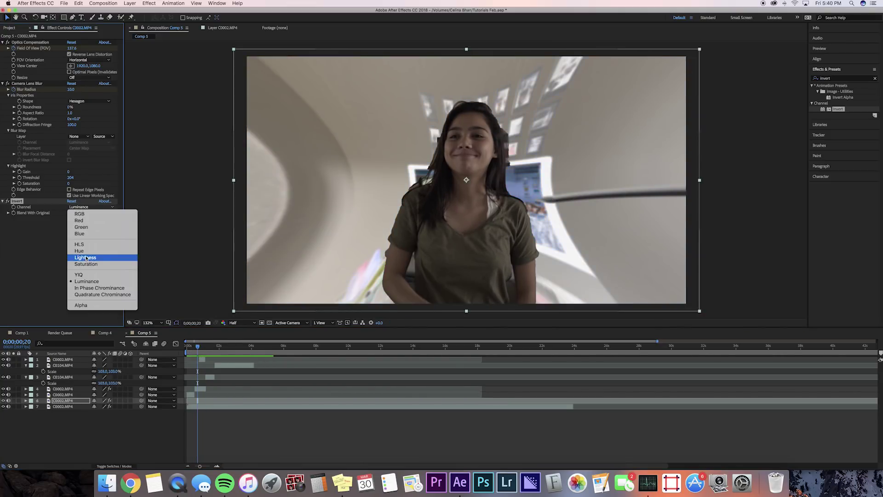
left_click(99, 288)
left_click(90, 208)
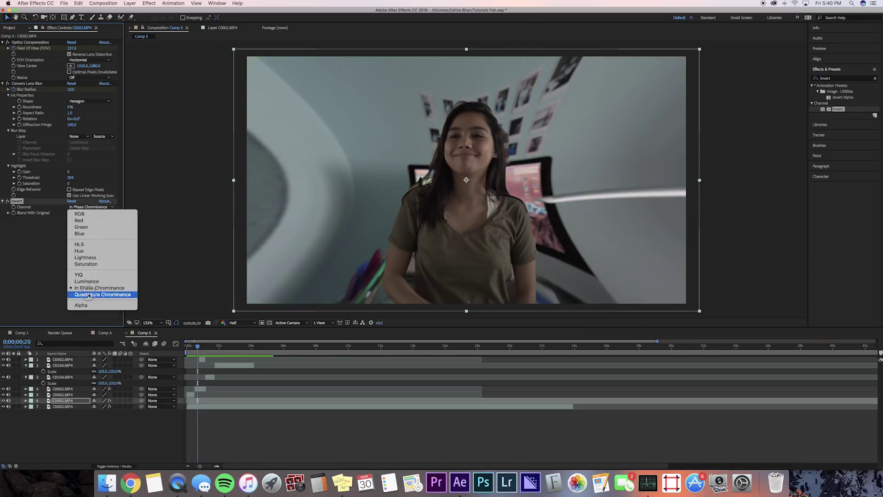
left_click(102, 294)
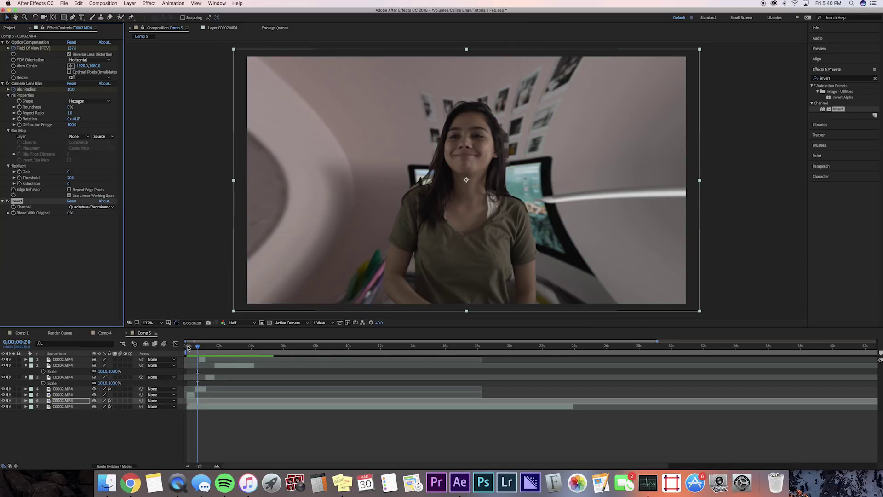
left_click(187, 347)
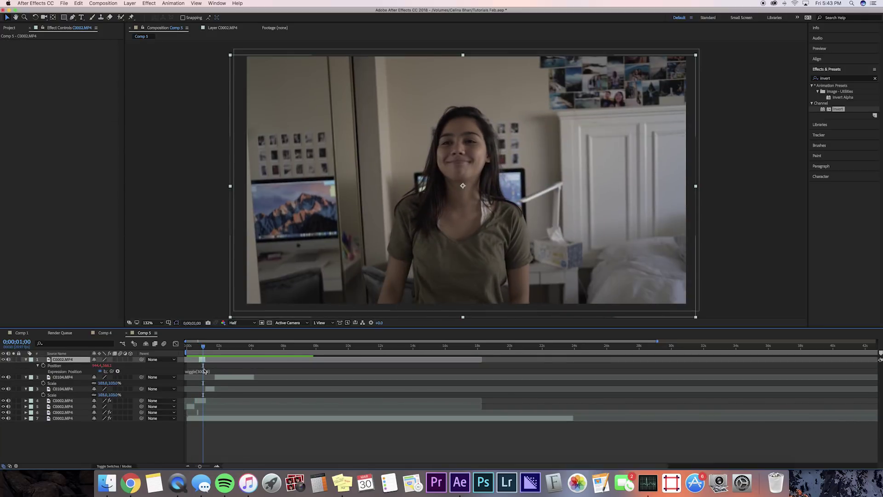
Inspect the wiggle expression on the top C0002.MP4 layer's Position and preview the whole transition from the start
left_click(205, 371)
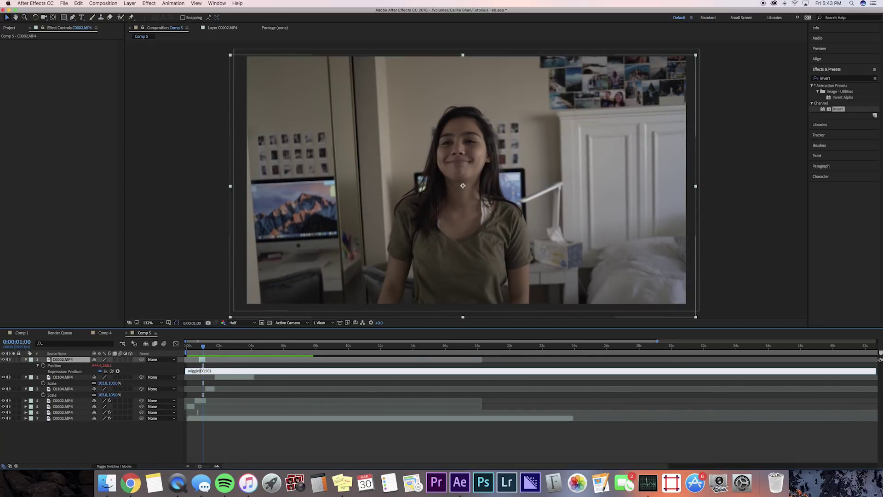
left_click(212, 364)
left_click_drag(205, 354, 183, 355)
key("space")
key("super+z")
key("space")
key("space")
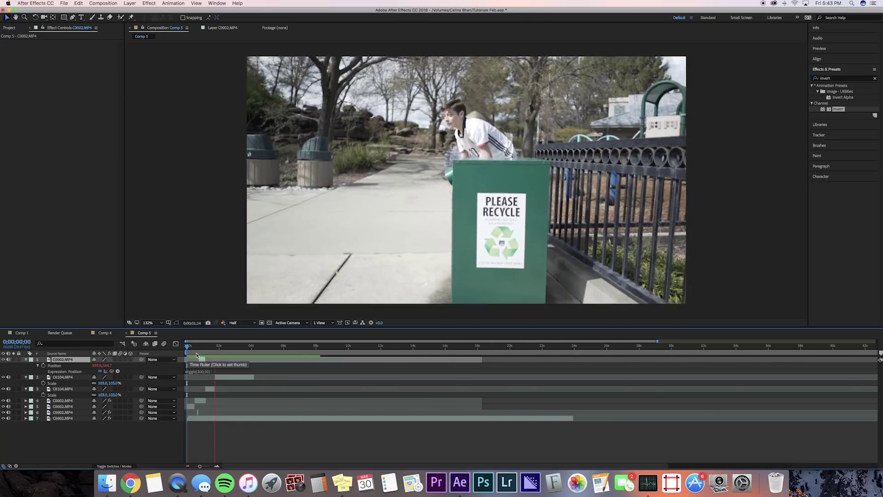
left_click_drag(202, 356, 198, 356)
key("space")
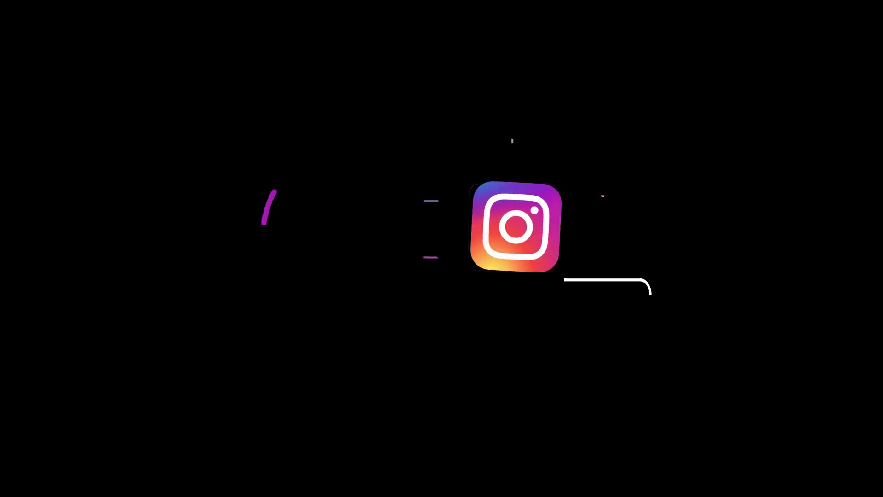